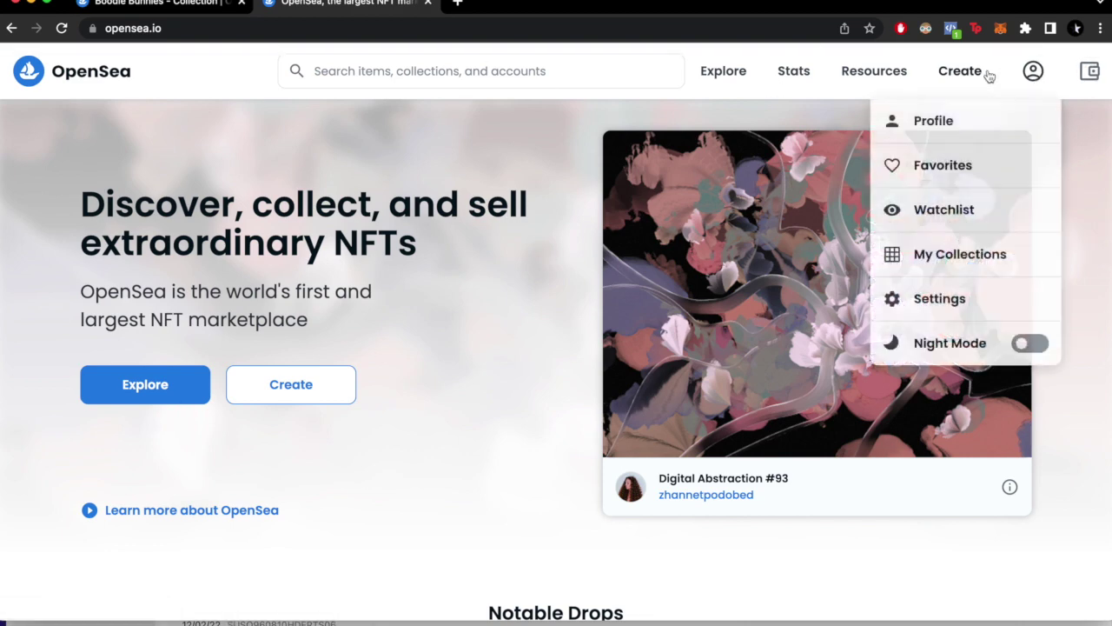
# Go to the profile page, try Coinbase Wallet, then dismiss its prompt
pyautogui.moveTo(1034, 70)
pyautogui.click(964, 121)
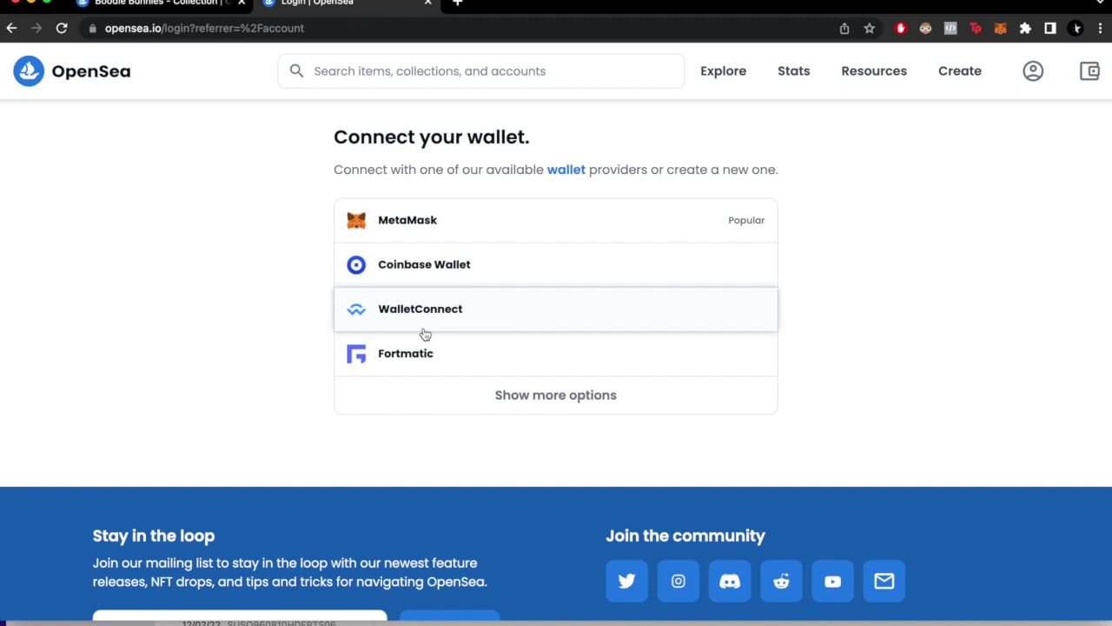
pyautogui.click(504, 268)
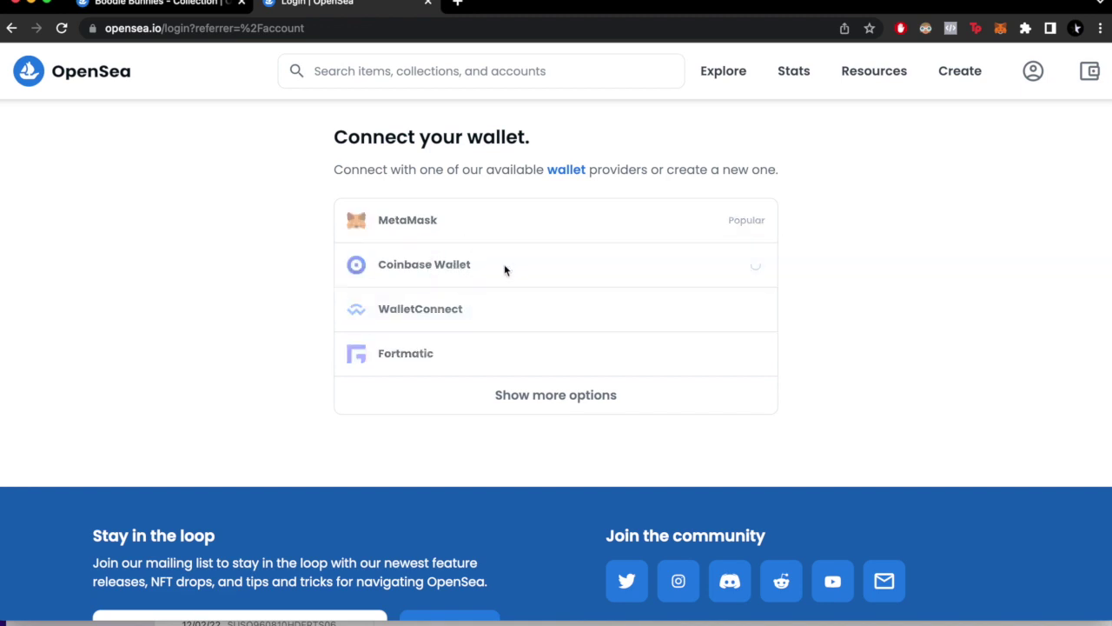
pyautogui.click(511, 103)
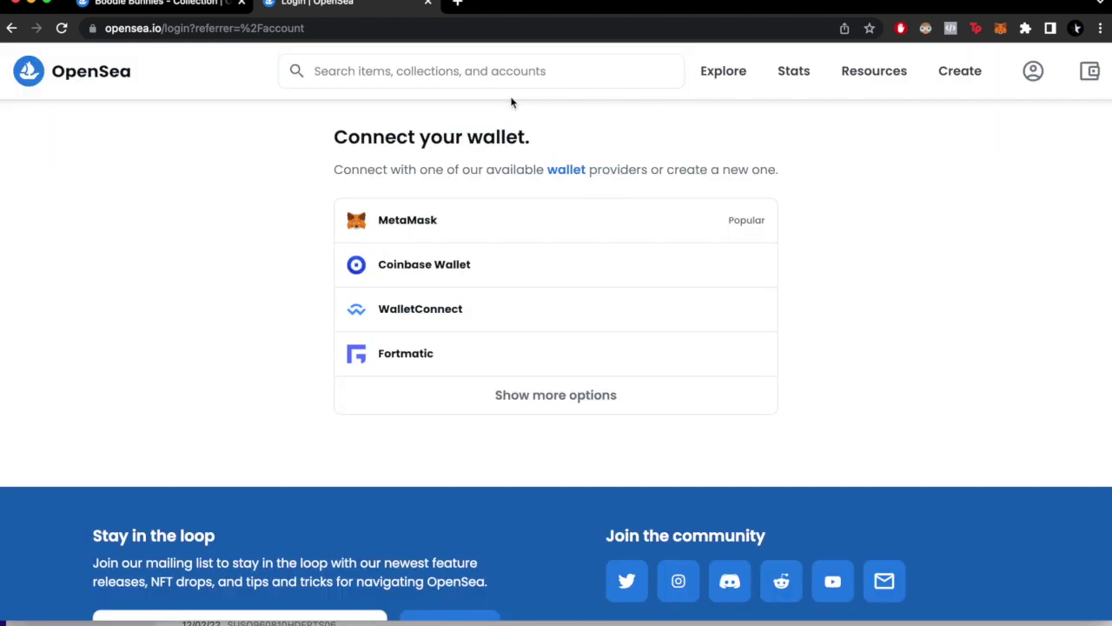
# Unlock MetaMask with the wallet password to connect the account
pyautogui.click(1001, 29)
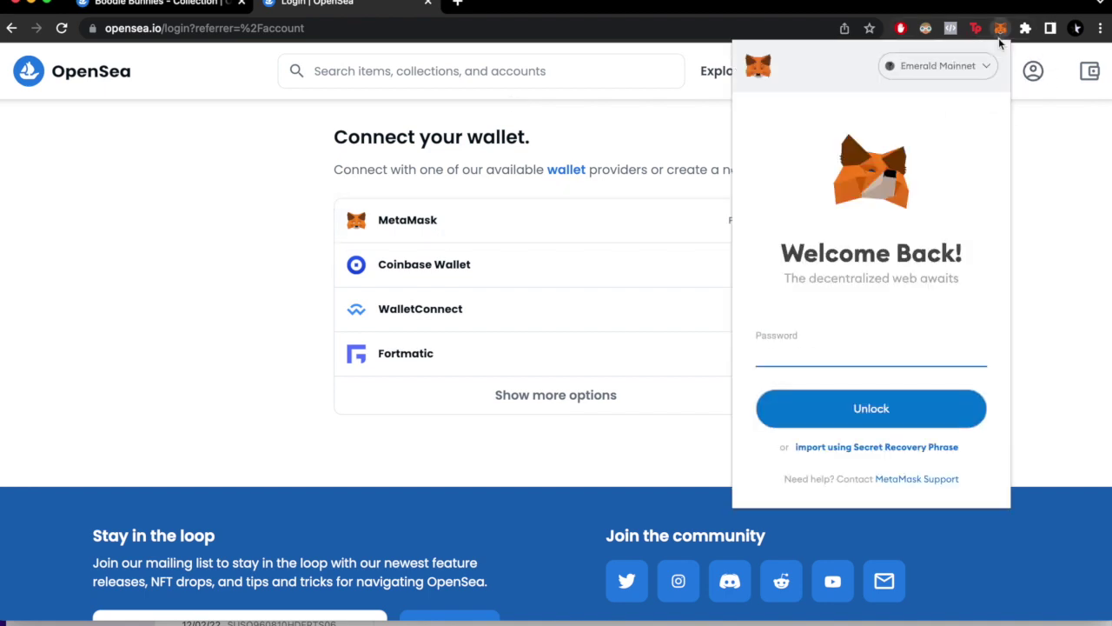
pyautogui.write('•')
pyautogui.click(583, 242)
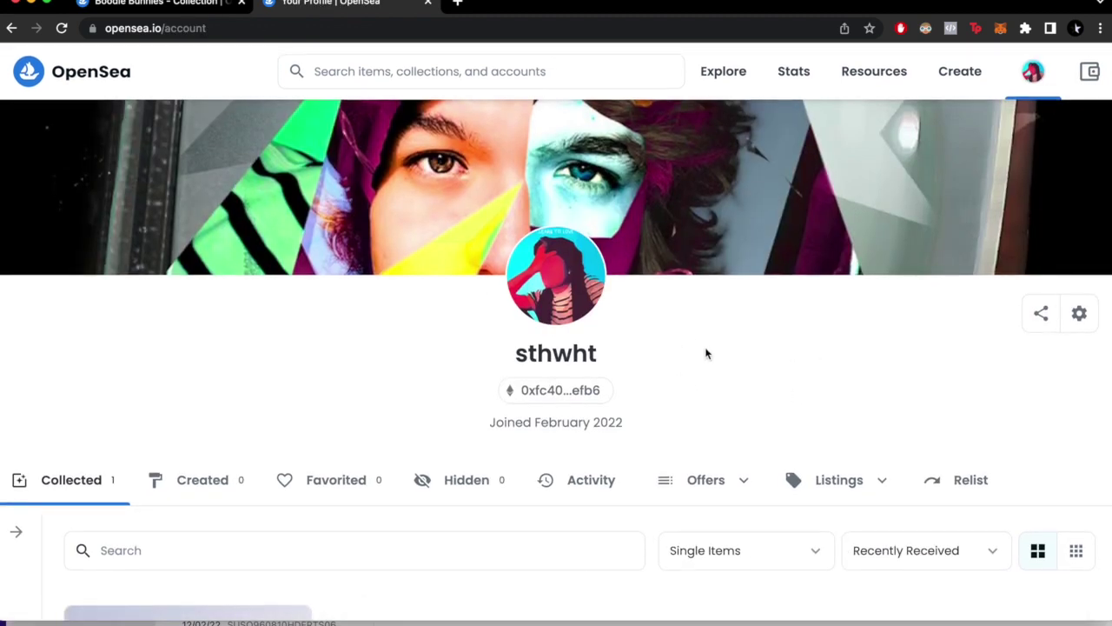
pyautogui.scroll(-5, 760, 339)
pyautogui.scroll(-2, 760, 338)
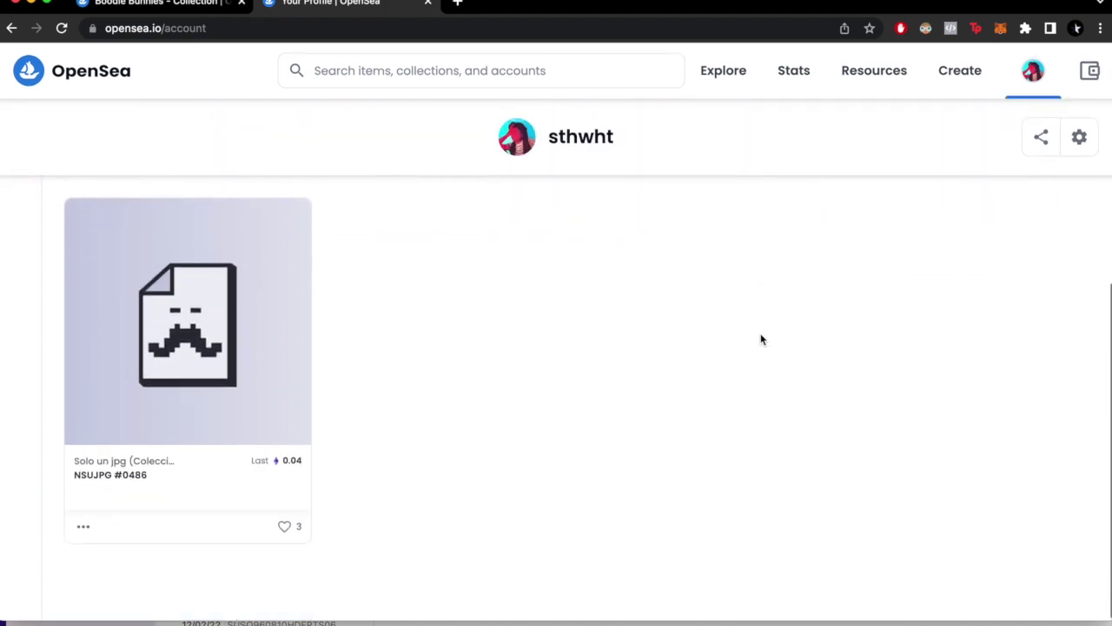
pyautogui.scroll(5, 760, 338)
pyautogui.scroll(-3, 761, 339)
pyautogui.scroll(-3, 510, 448)
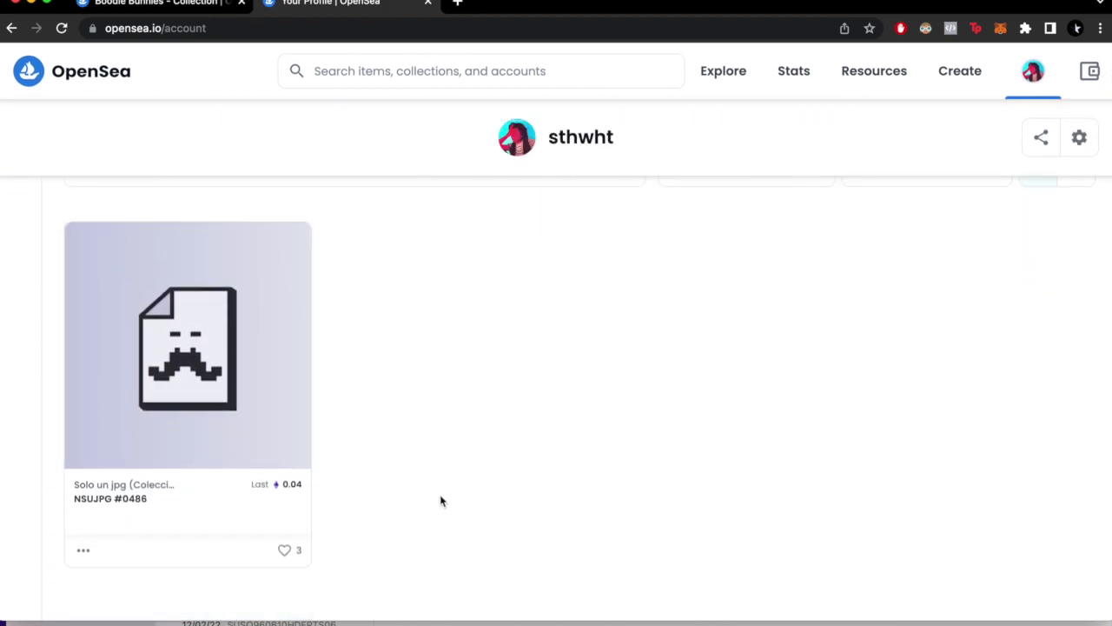
pyautogui.scroll(-1, 451, 508)
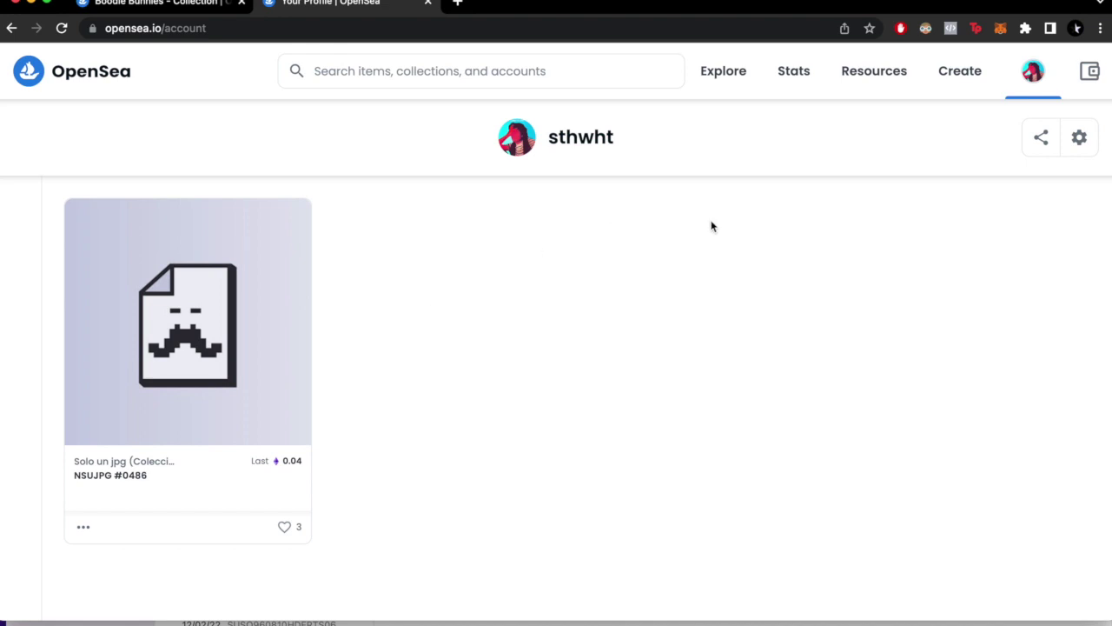
pyautogui.scroll(6, 711, 226)
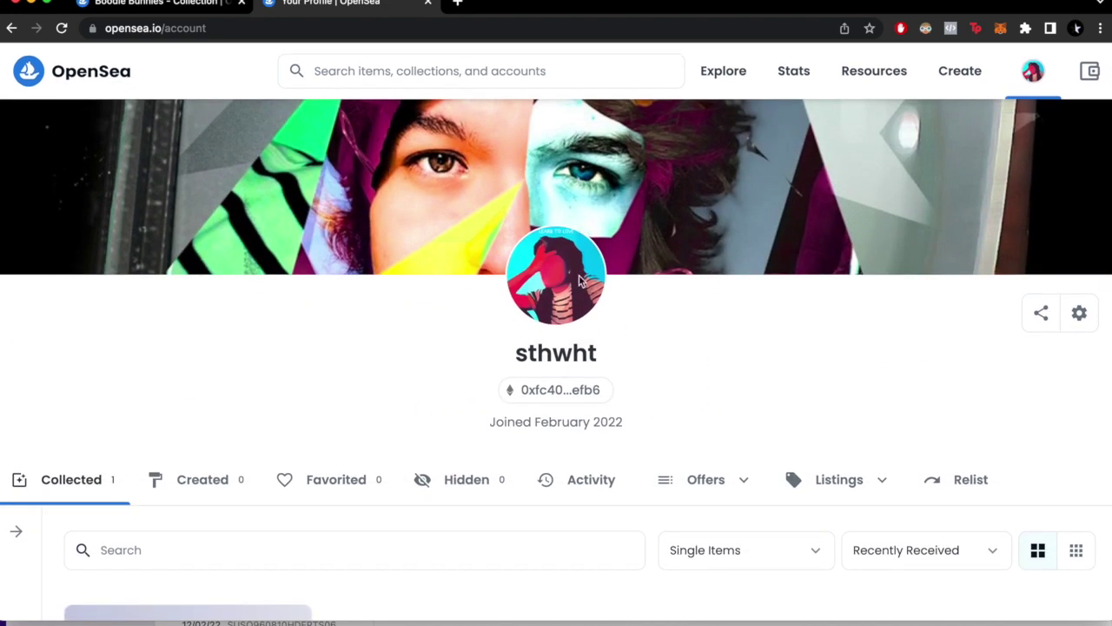
pyautogui.scroll(-5, 713, 402)
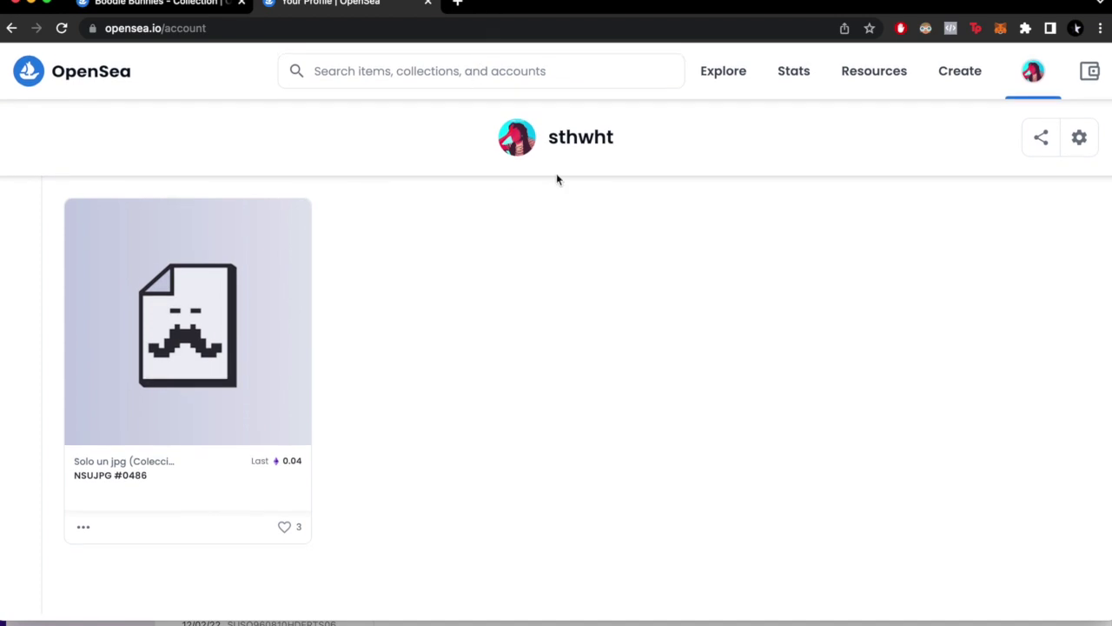
# Close the current tab and scroll through the other account's 12 listed star NFTs
pyautogui.click(430, 5)
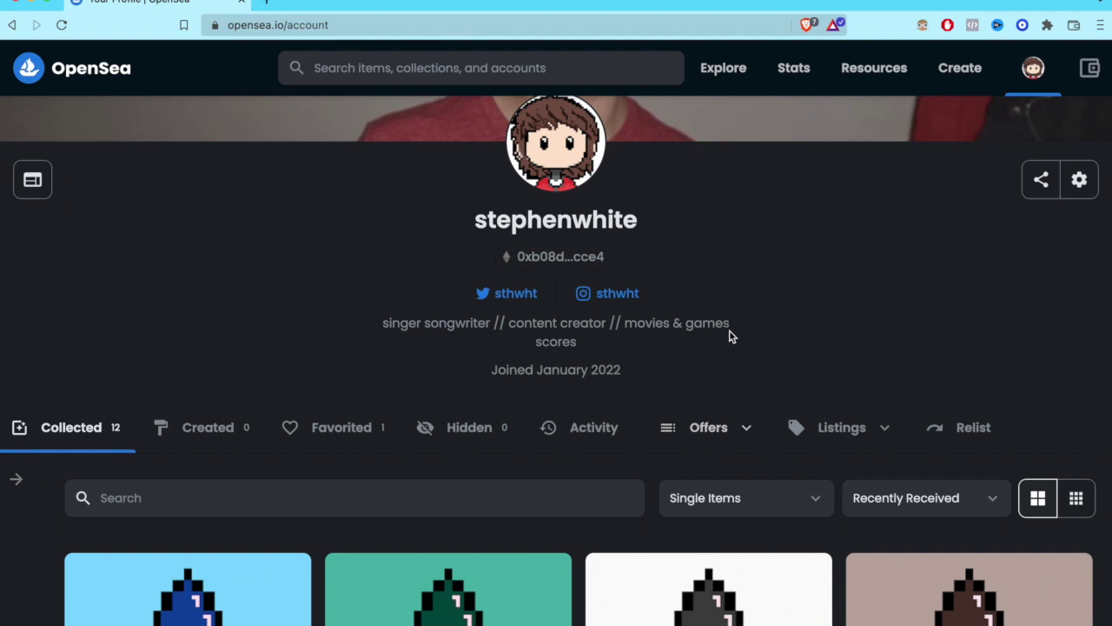
pyautogui.scroll(-3, 730, 333)
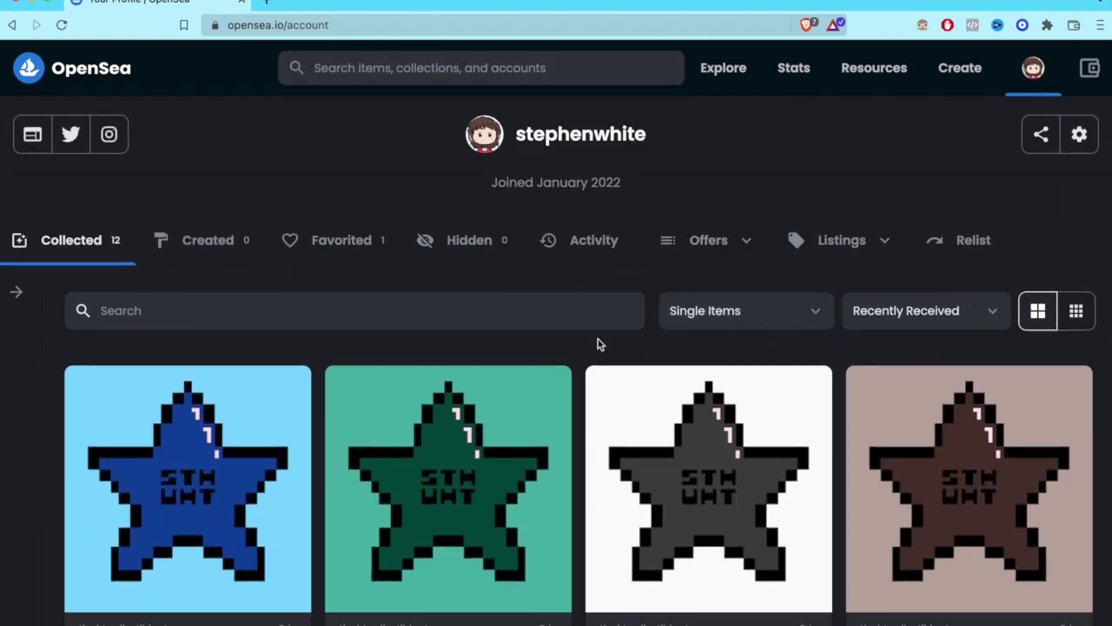
pyautogui.scroll(-5, 762, 114)
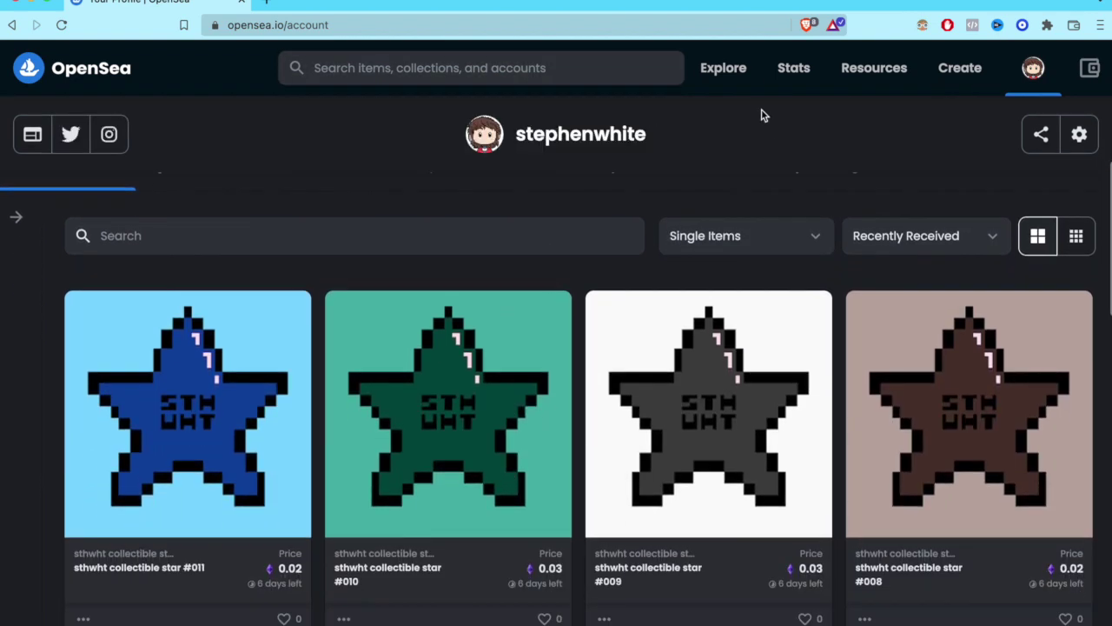
pyautogui.scroll(-3, 499, 508)
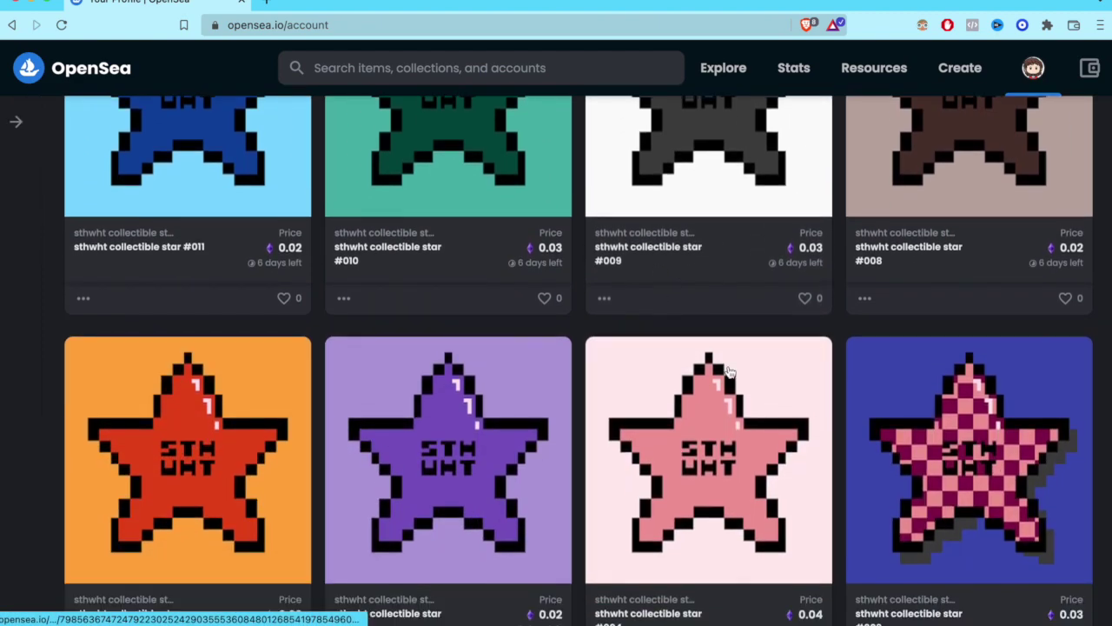
pyautogui.scroll(-3, 738, 322)
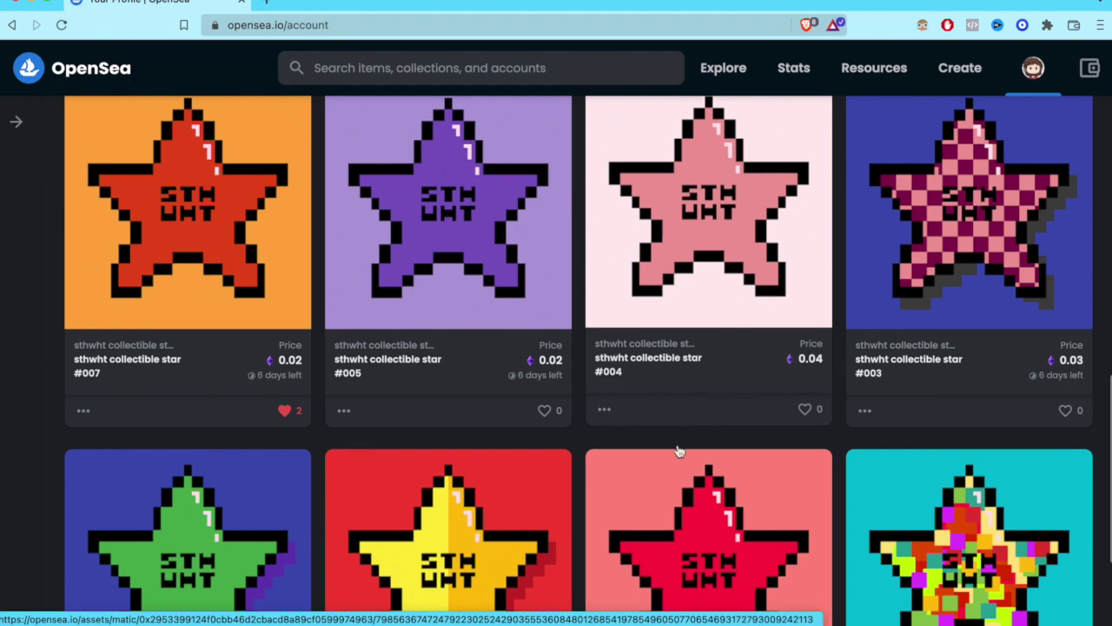
pyautogui.scroll(-3, 735, 427)
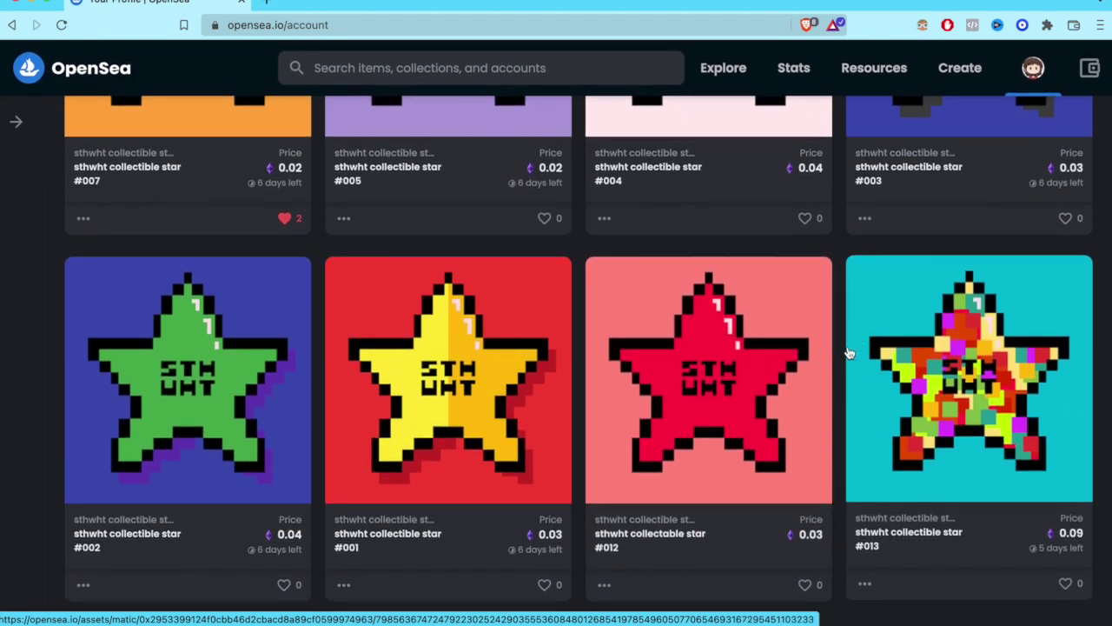
pyautogui.scroll(15, 849, 352)
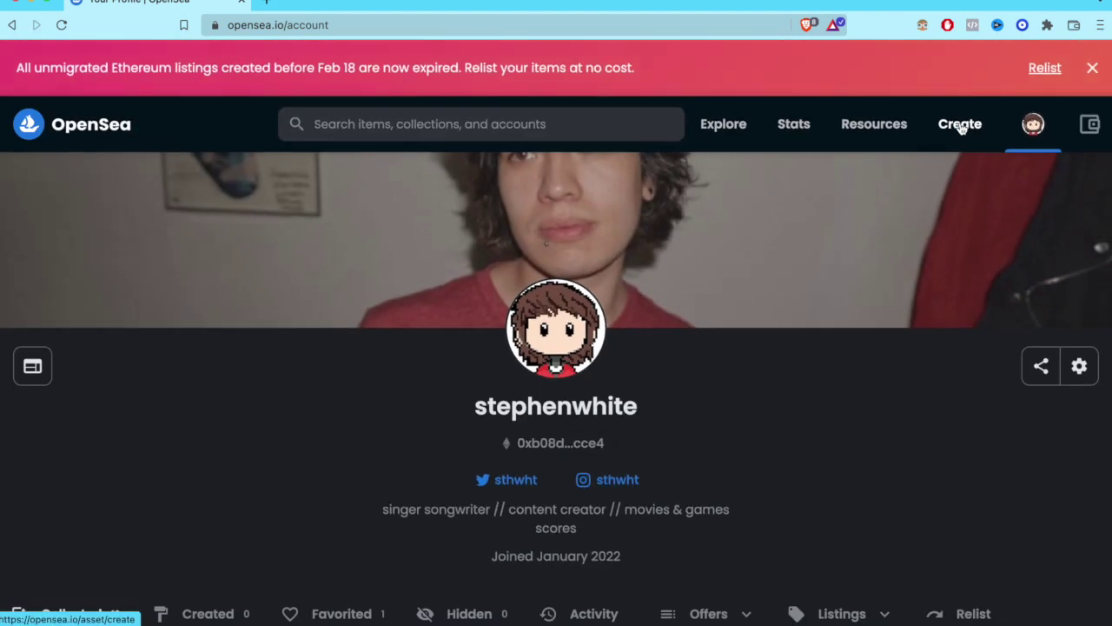
# Start a new item and upload STAR-014.png from the NFT folder as its image
pyautogui.click(961, 126)
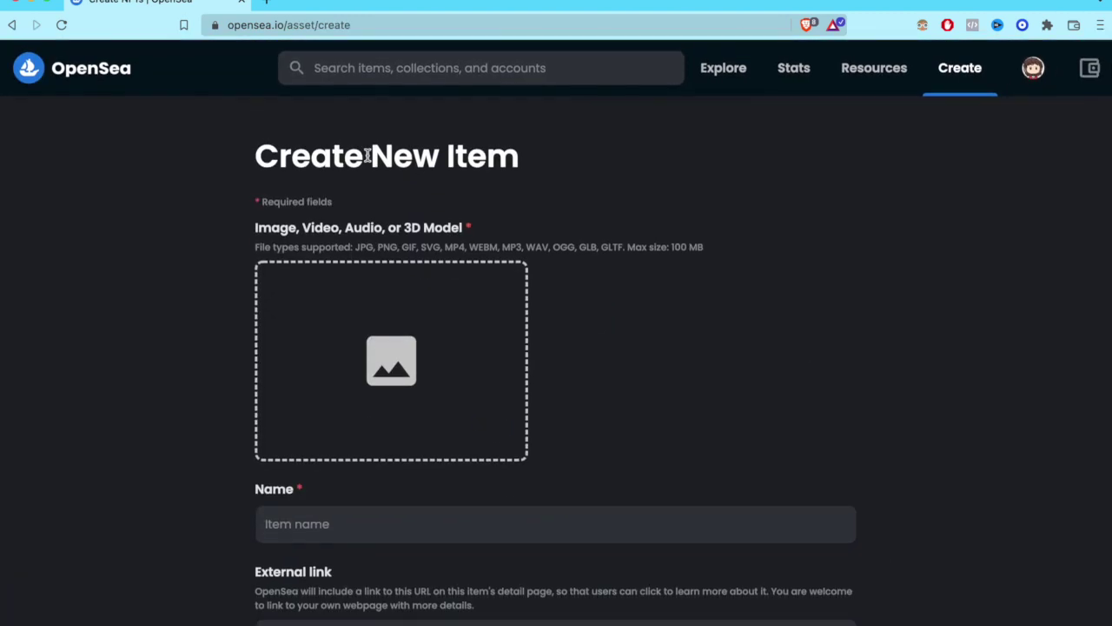
pyautogui.scroll(-1, 581, 163)
pyautogui.moveTo(257, 178); pyautogui.dragTo(436, 187)
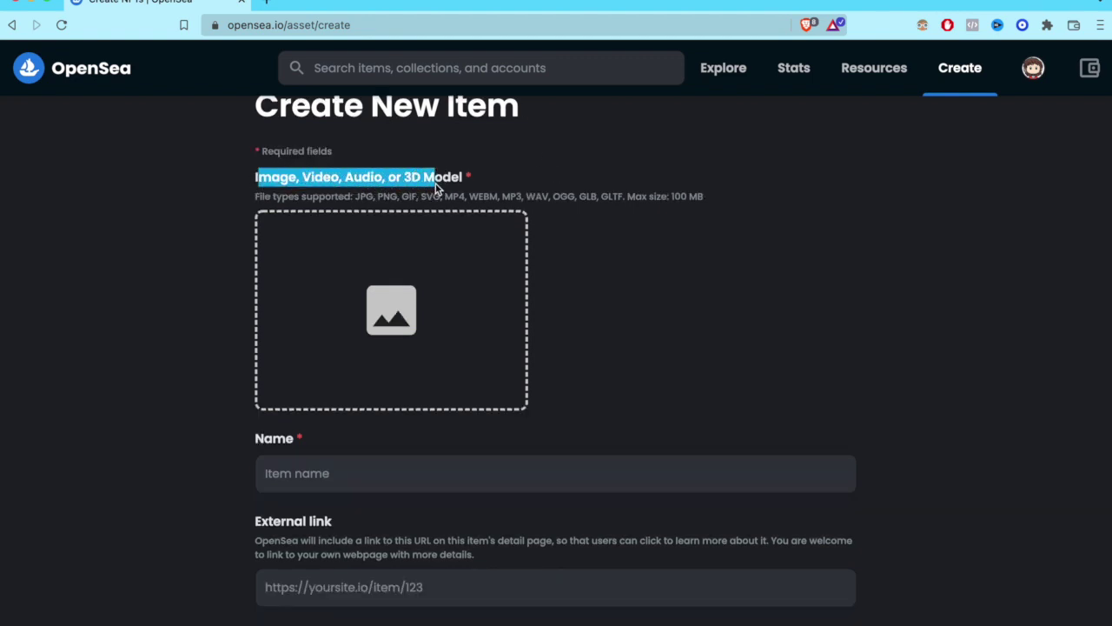
pyautogui.click(617, 264)
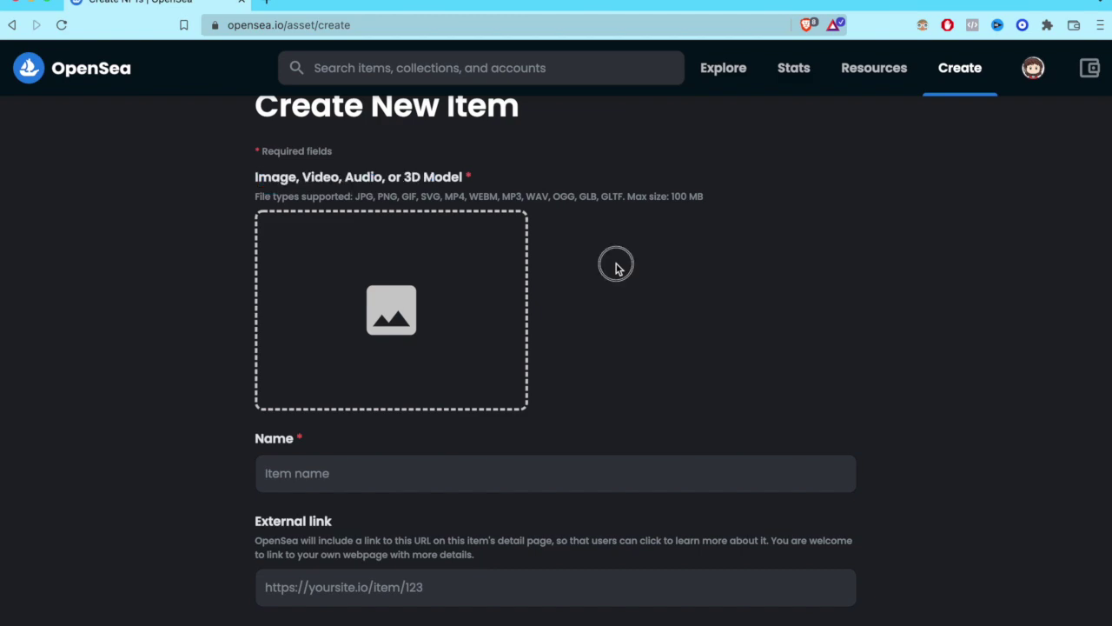
pyautogui.click(303, 216)
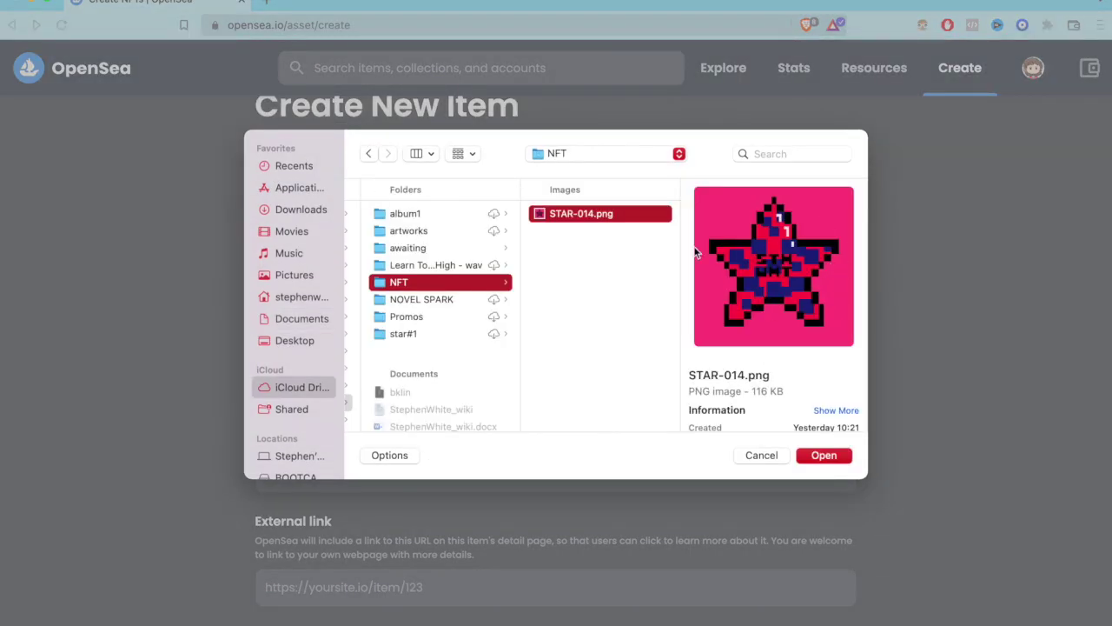
pyautogui.click(824, 455)
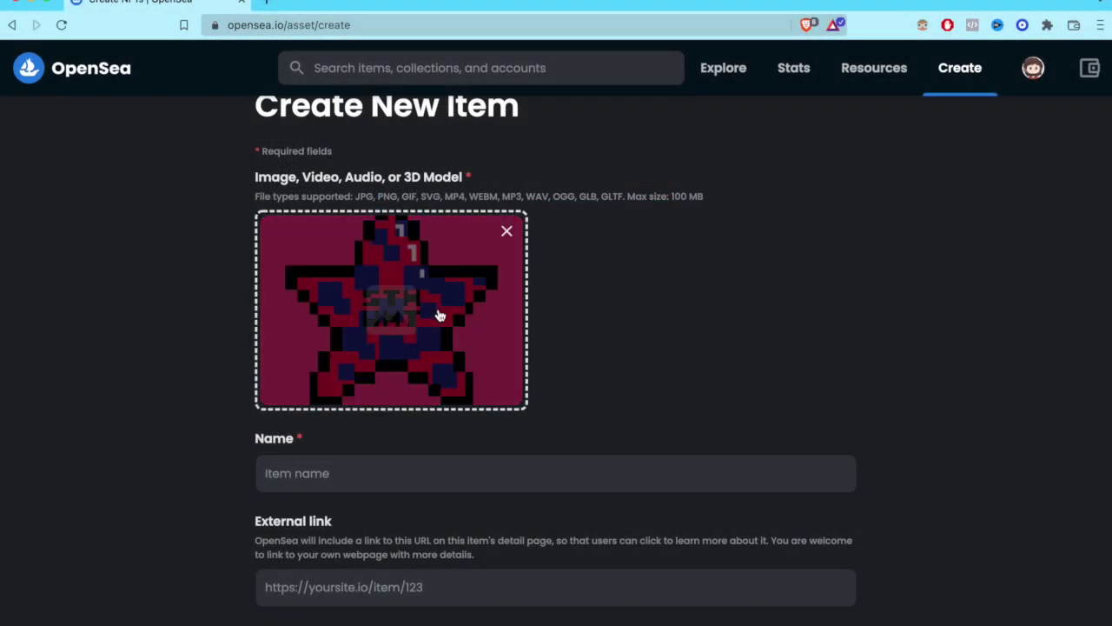
pyautogui.scroll(-2, 631, 400)
pyautogui.click(558, 394)
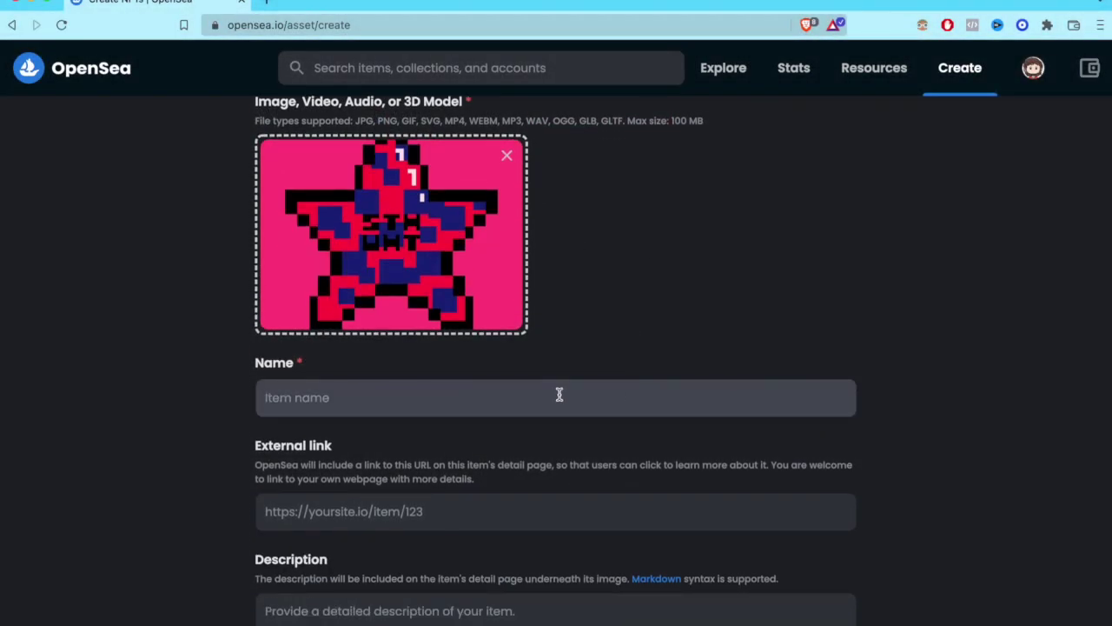
pyautogui.write('sthwht collectible star #014')
pyautogui.scroll(-3, 641, 423)
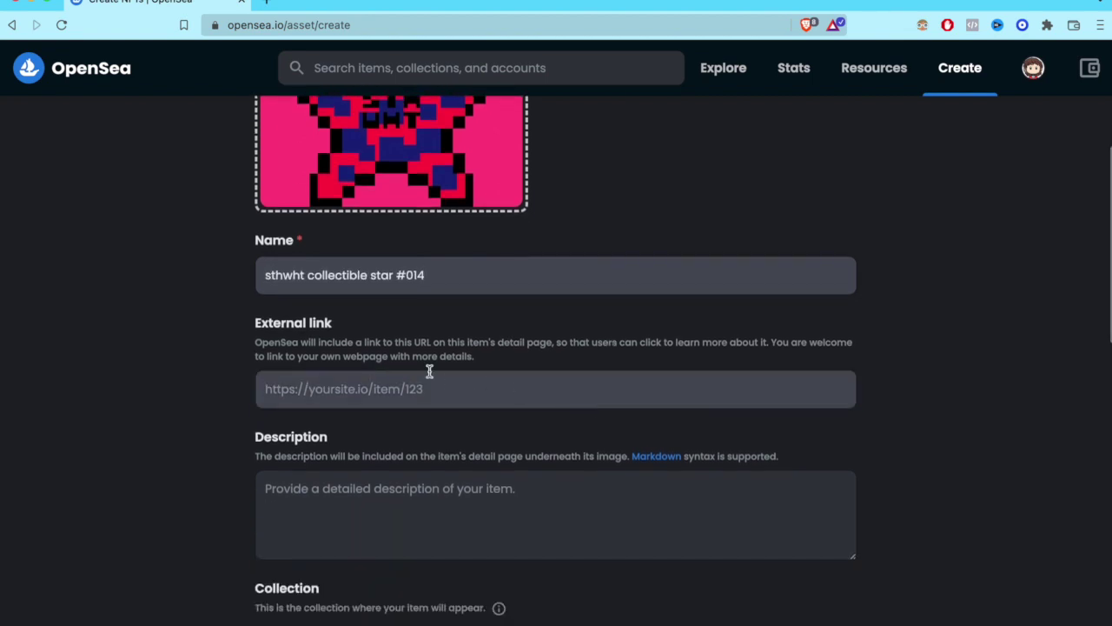
pyautogui.scroll(5, 430, 371)
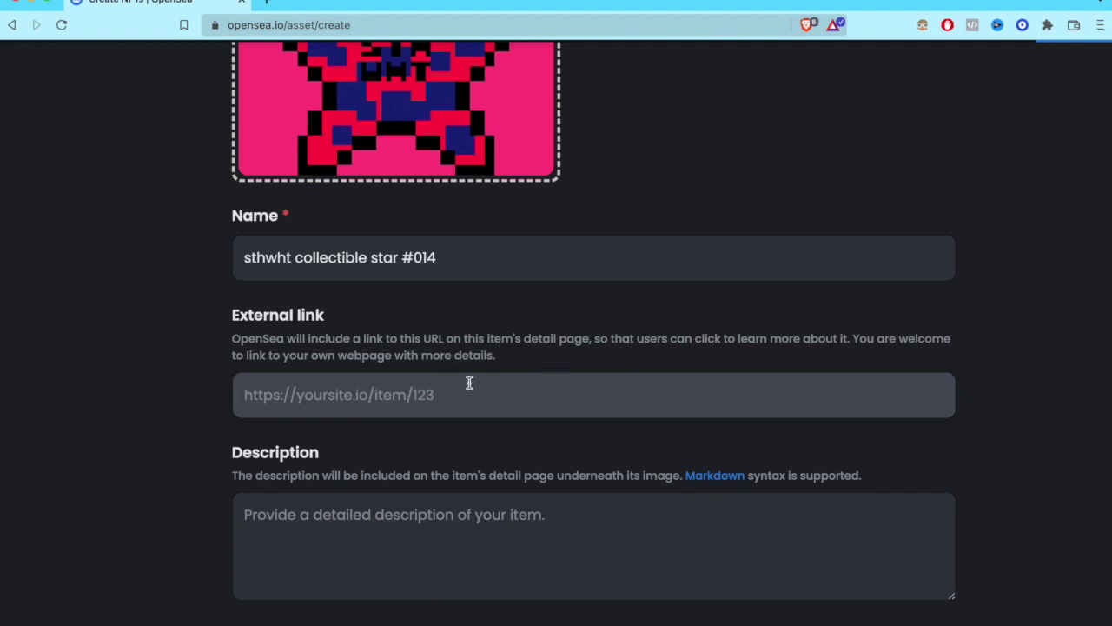
pyautogui.write('https')
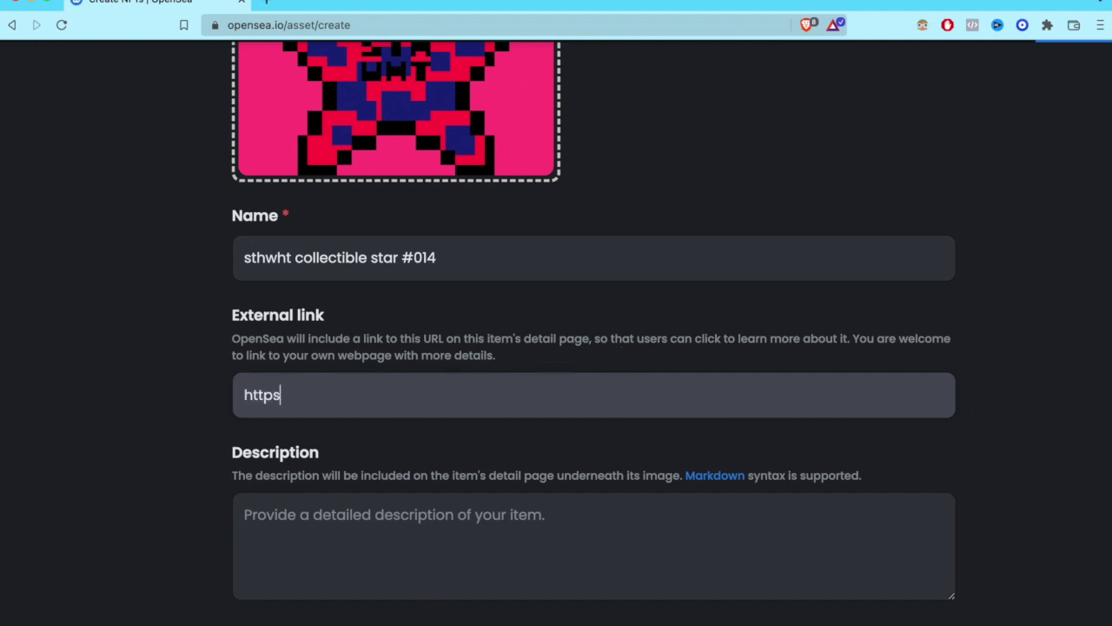
pyautogui.write('://')
pyautogui.write('sthwht.com/nft')
# Paste the item description ending 'sthwht collectible.'
pyautogui.scroll(-2, 527, 449)
pyautogui.click(392, 449)
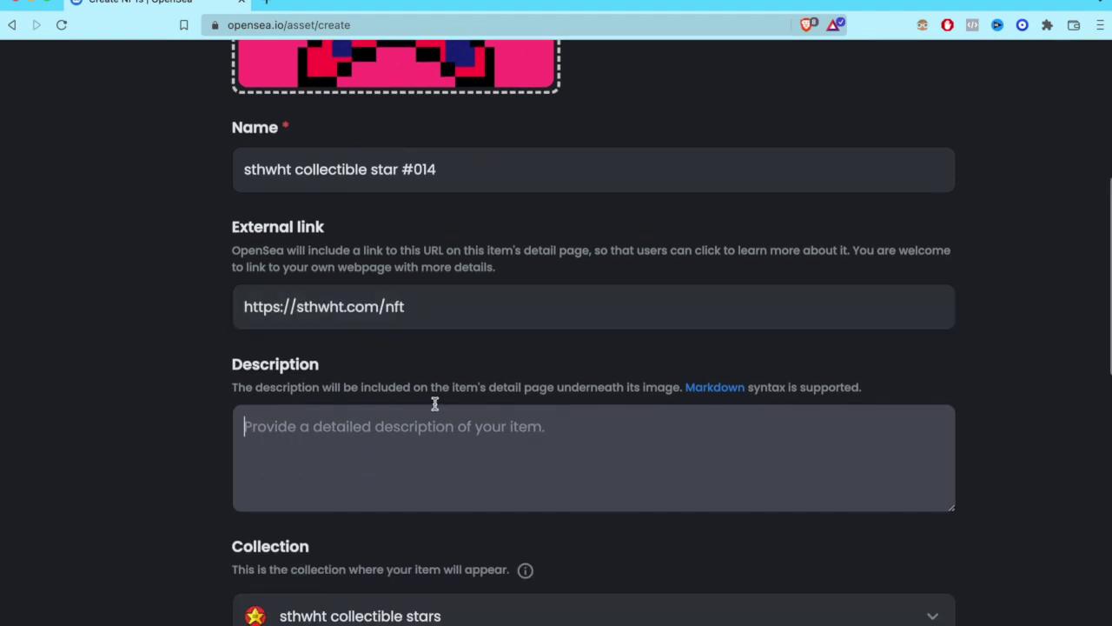
pyautogui.scroll(-3, 476, 435)
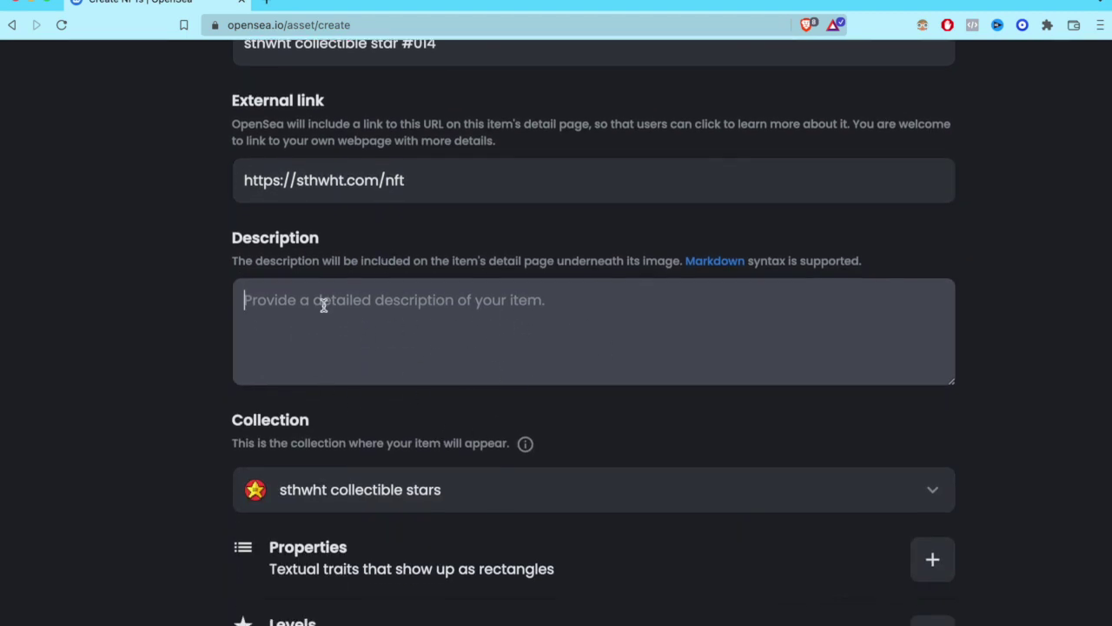
pyautogui.write('sthwht collectible.')
pyautogui.scroll(-3, 524, 203)
pyautogui.moveTo(290, 186); pyautogui.dragTo(513, 196)
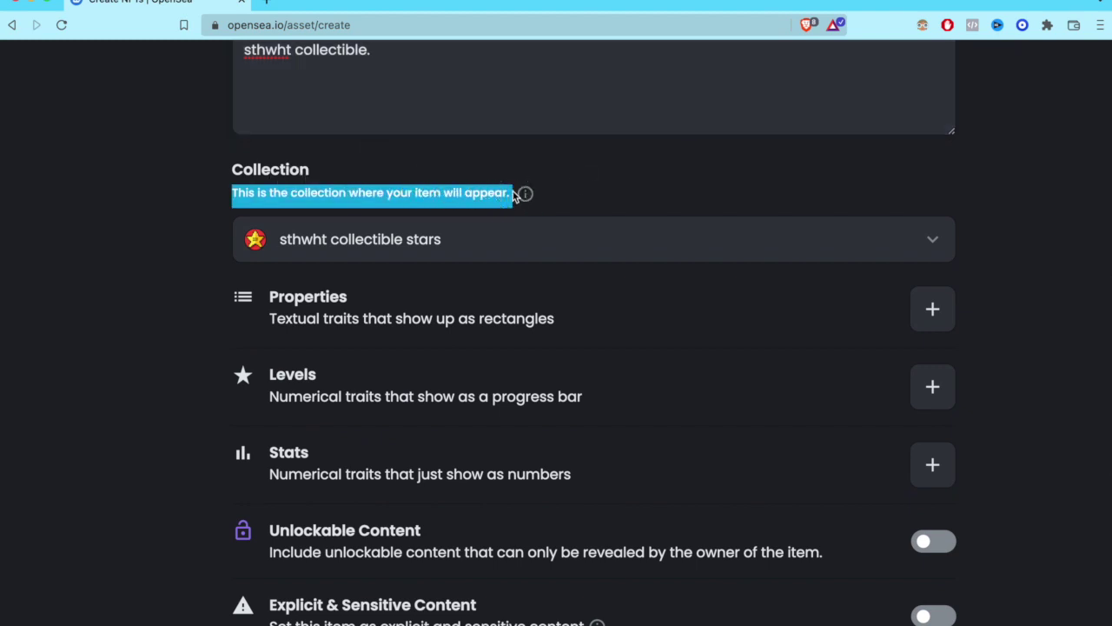
# Assign the item to the 'sthwht collectible stars' collection
pyautogui.click(437, 239)
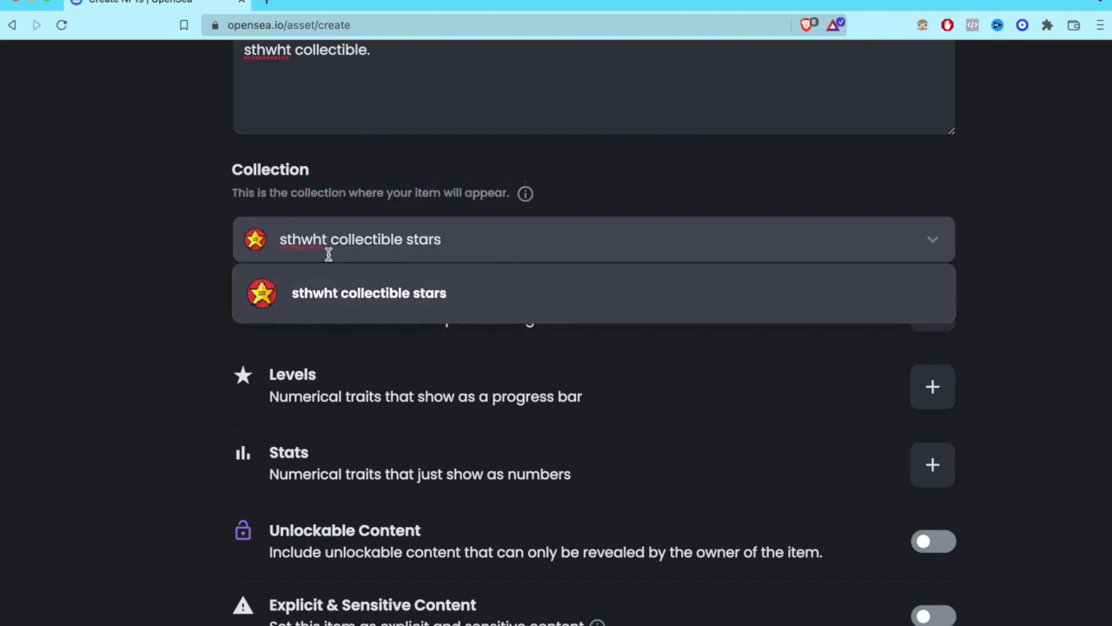
pyautogui.click(355, 293)
pyautogui.scroll(-1, 452, 291)
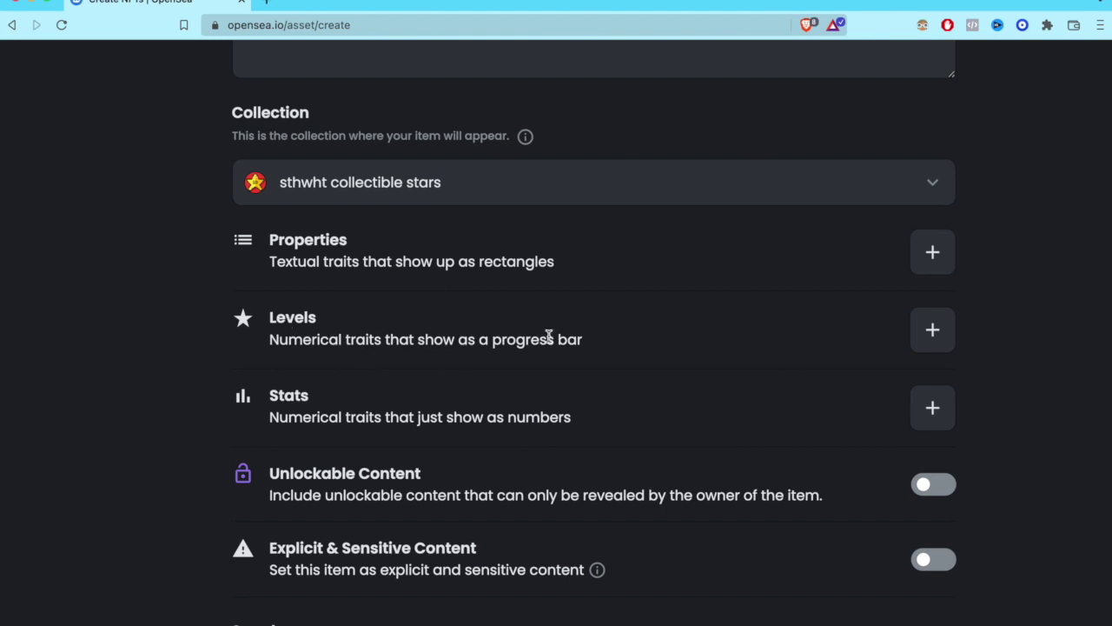
pyautogui.click(927, 327)
pyautogui.click(498, 223)
pyautogui.click(688, 230)
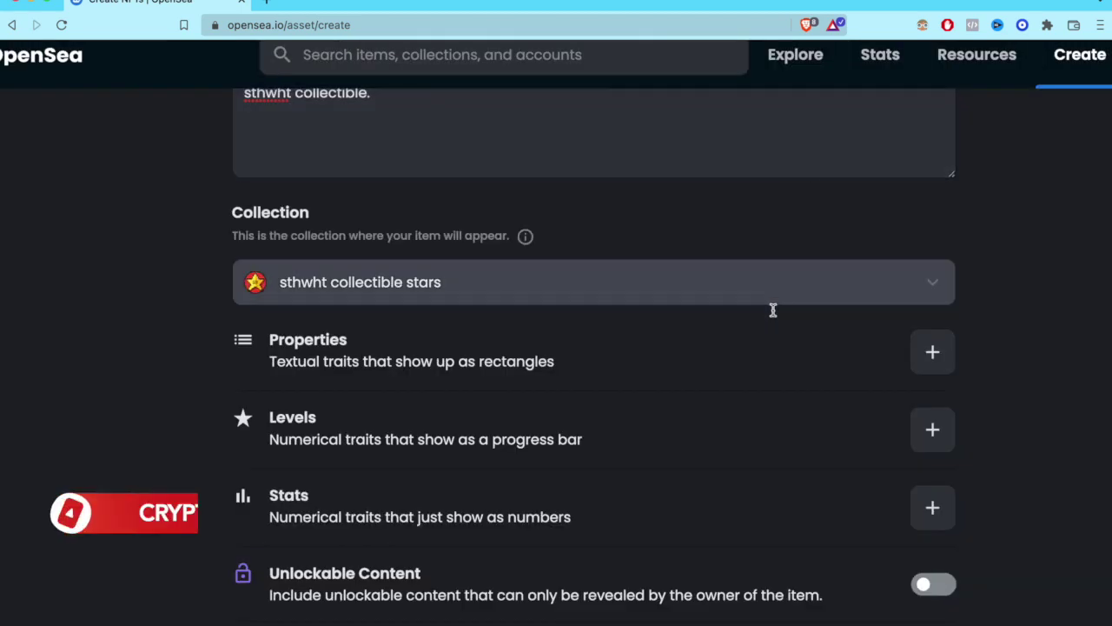
pyautogui.scroll(-2, 774, 313)
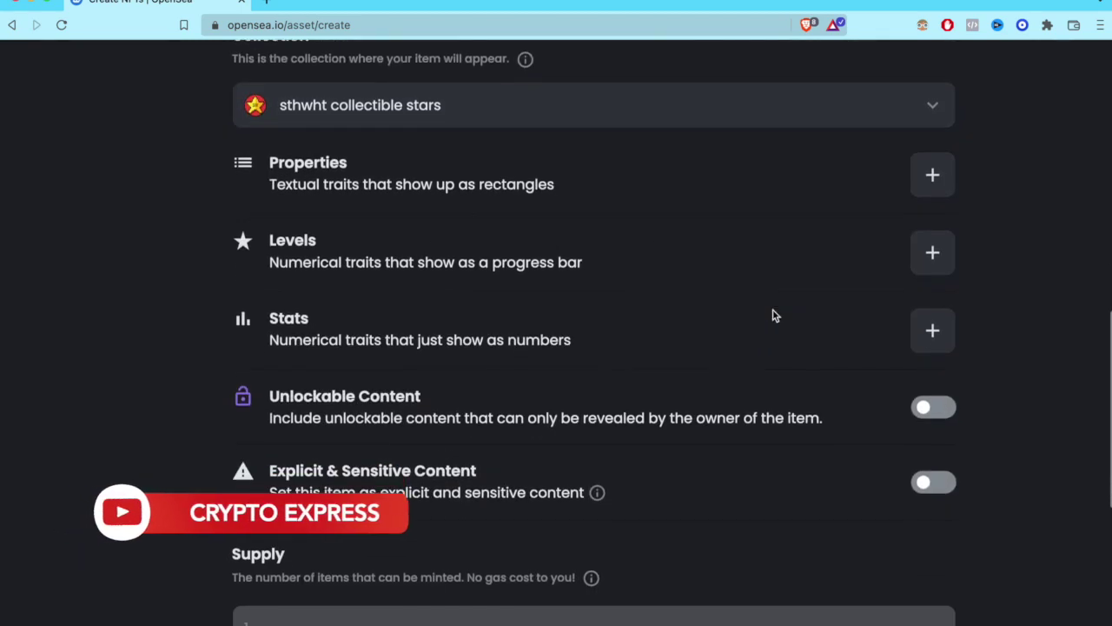
pyautogui.scroll(-1, 791, 286)
pyautogui.hotkey('ctrl', '-')
pyautogui.hotkey('ctrl', '-')
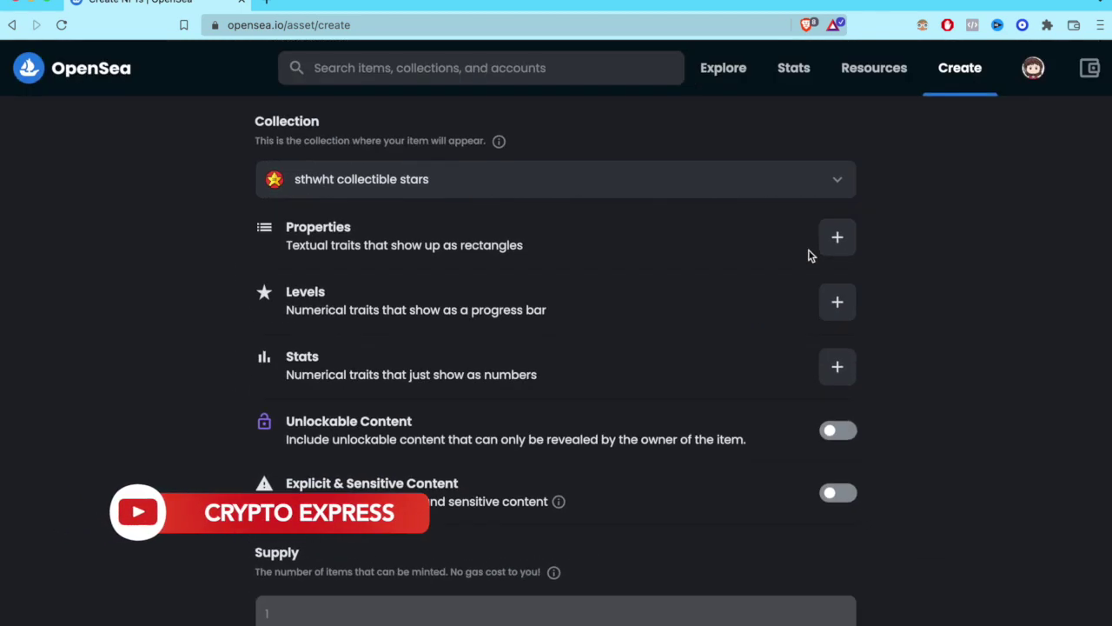
pyautogui.scroll(-2, 616, 439)
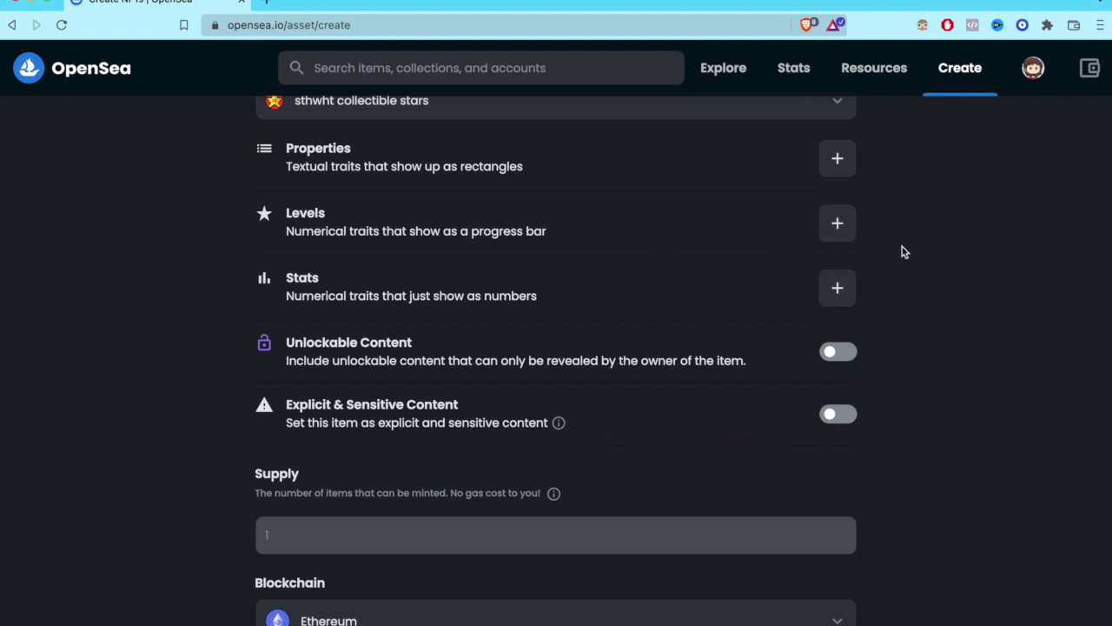
pyautogui.scroll(-2, 670, 417)
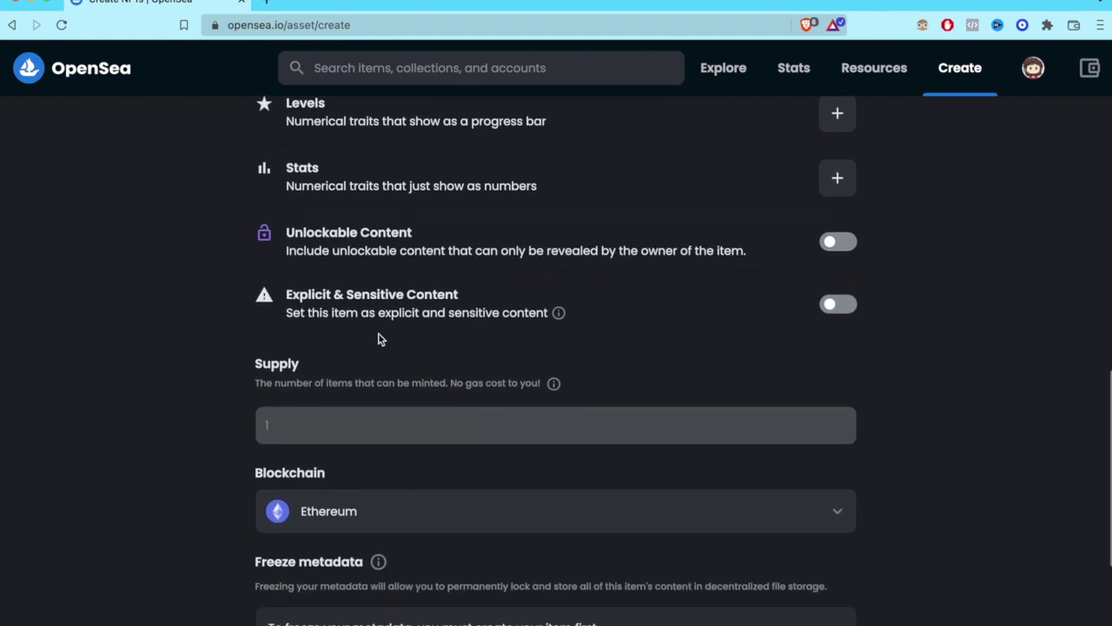
pyautogui.scroll(3, 380, 340)
pyautogui.scroll(-3, 381, 332)
pyautogui.scroll(-1, 454, 440)
pyautogui.scroll(-1, 385, 455)
pyautogui.scroll(3, 385, 455)
pyautogui.scroll(2, 385, 454)
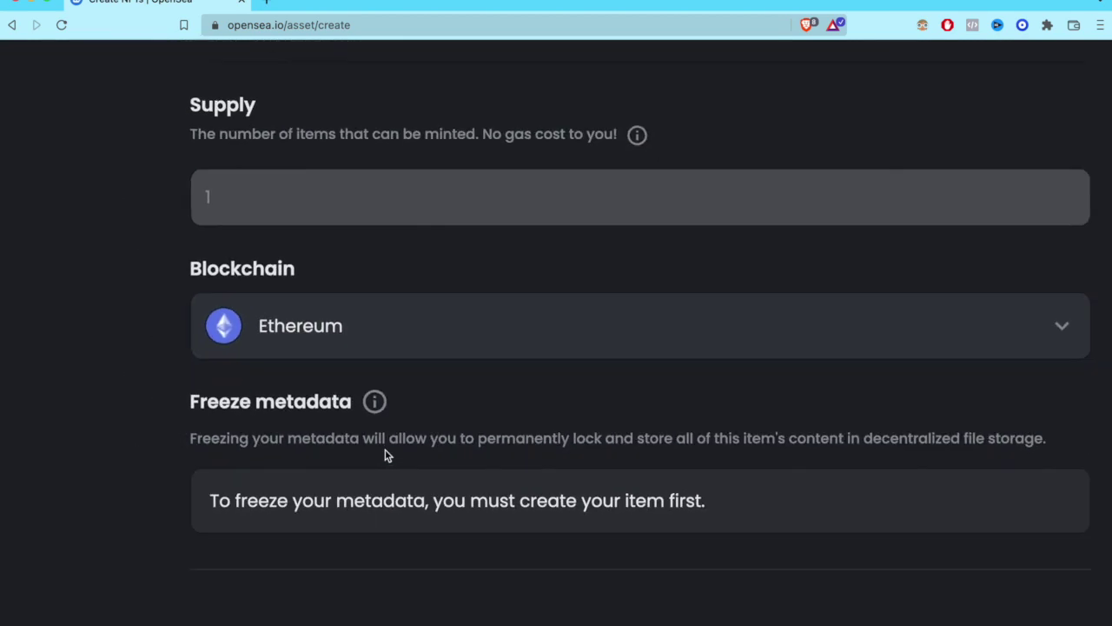
pyautogui.scroll(-1, 558, 361)
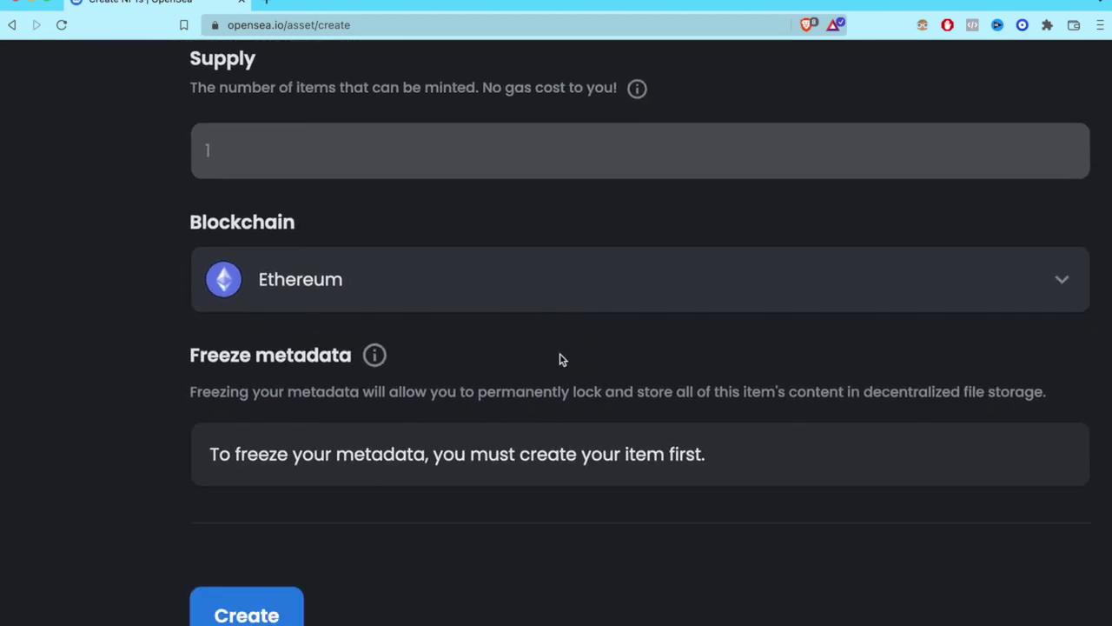
pyautogui.scroll(-2, 558, 361)
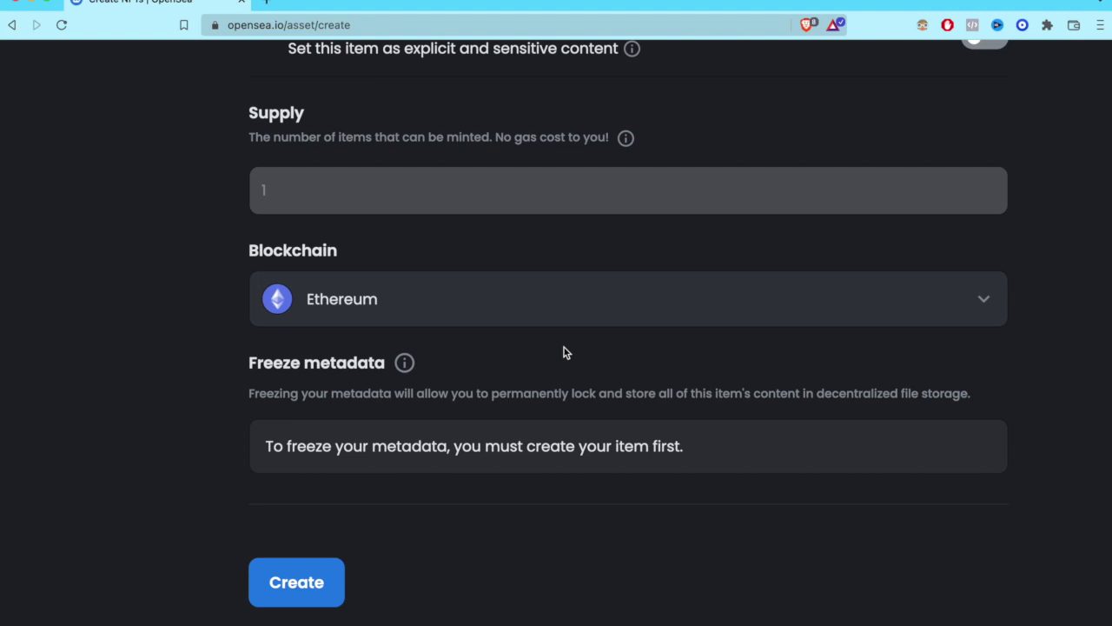
pyautogui.scroll(-1, 566, 350)
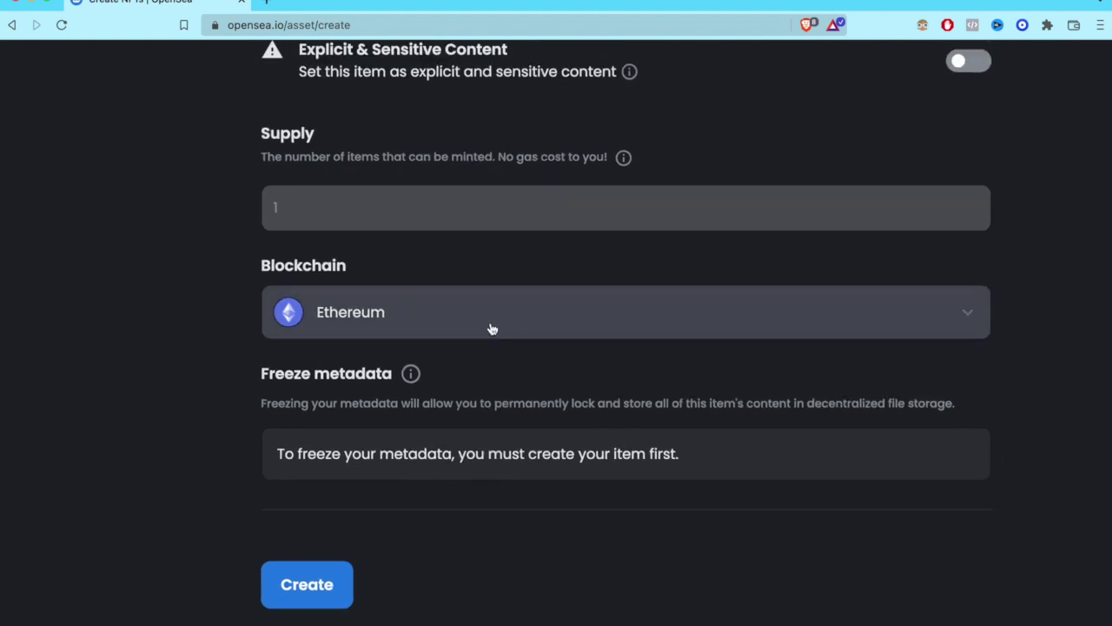
# Switch the blockchain to Polygon and create sthwht collectible star #014
pyautogui.click(430, 327)
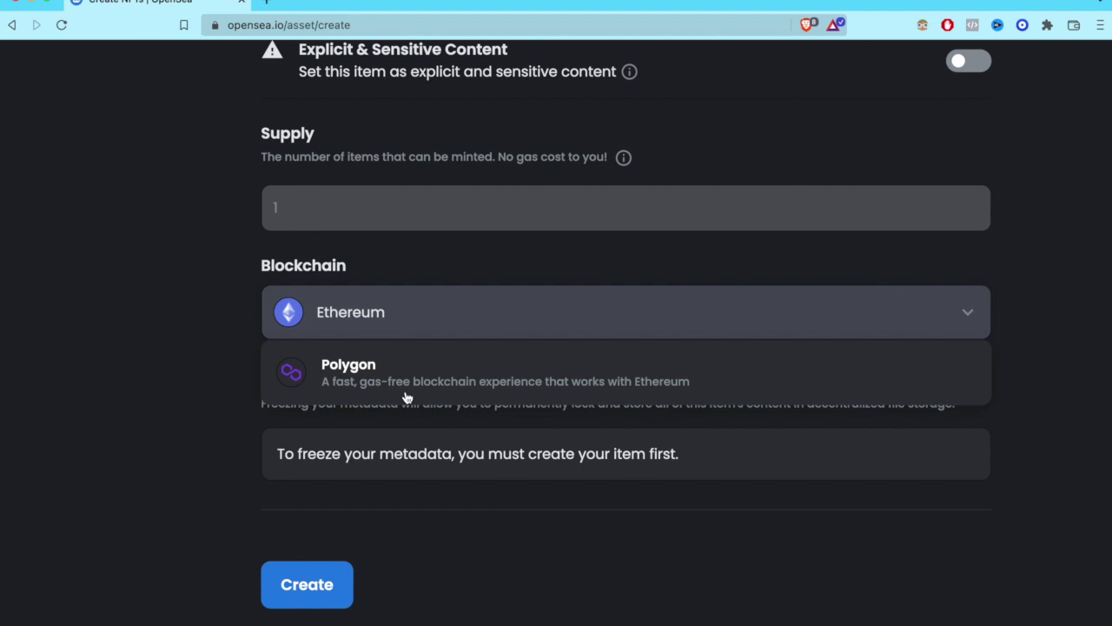
pyautogui.click(499, 392)
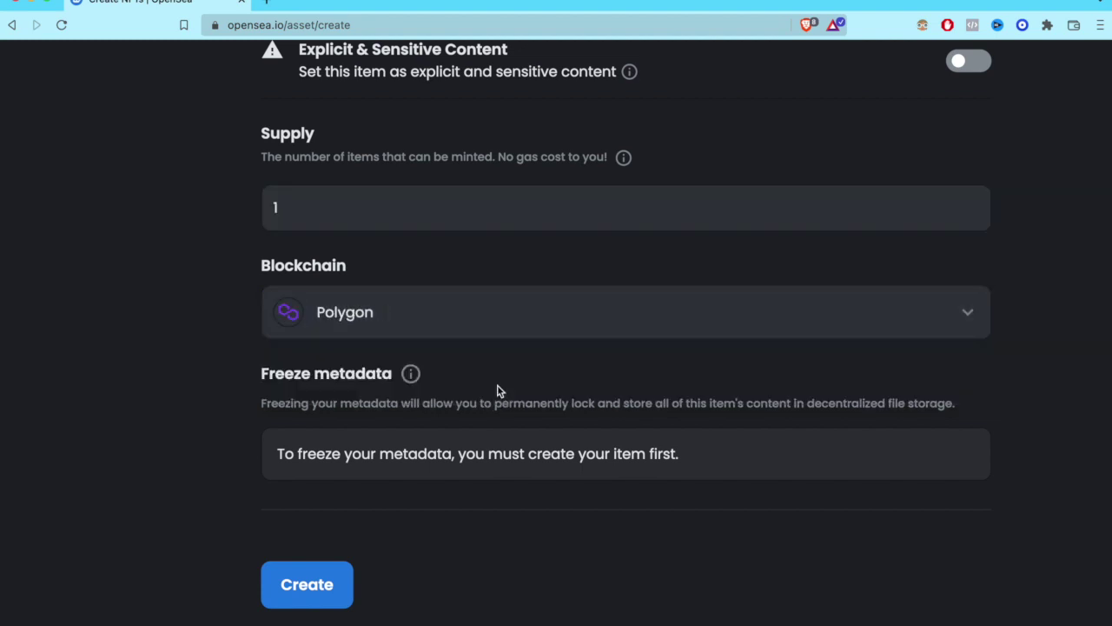
pyautogui.scroll(-1, 573, 385)
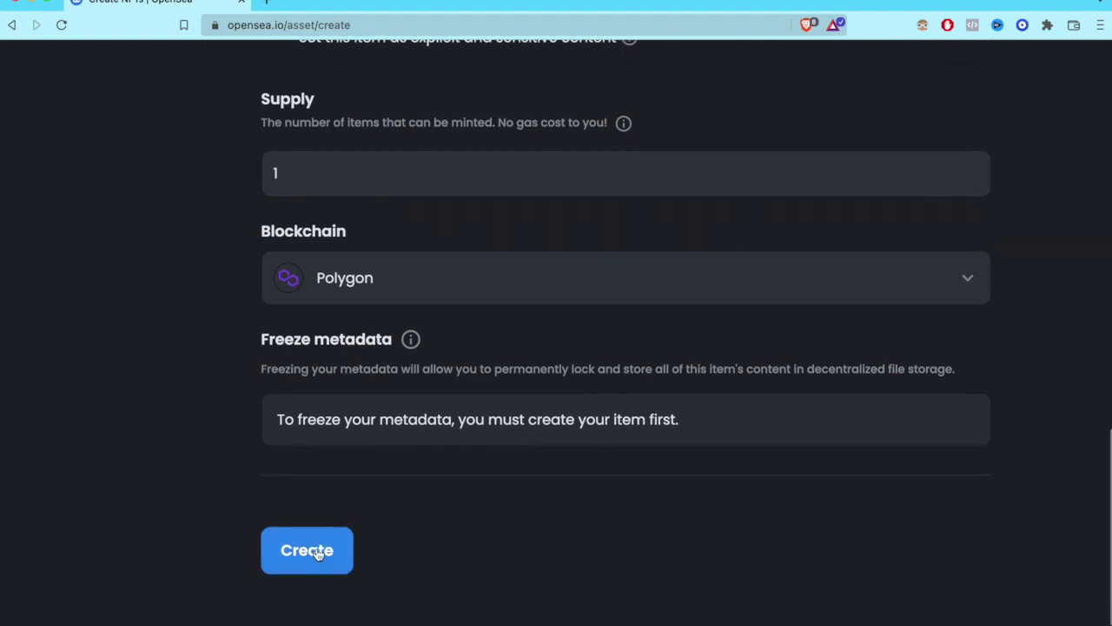
pyautogui.click(327, 551)
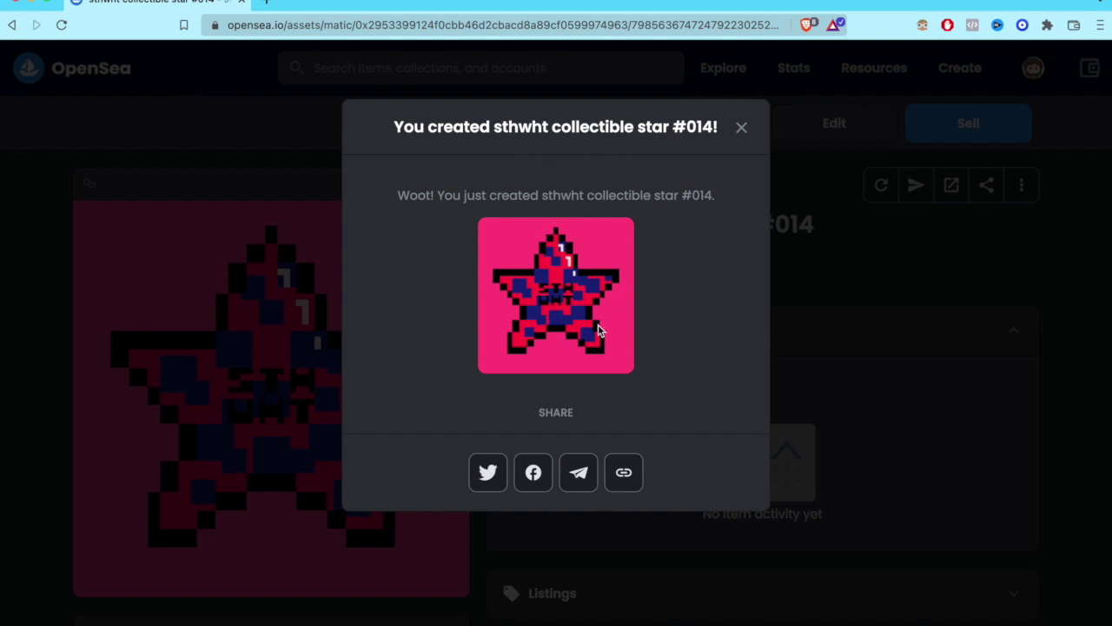
# Close the creation confirmation and review the Minted event in Item Activity
pyautogui.click(787, 360)
pyautogui.scroll(-5, 786, 365)
pyautogui.scroll(-2, 730, 378)
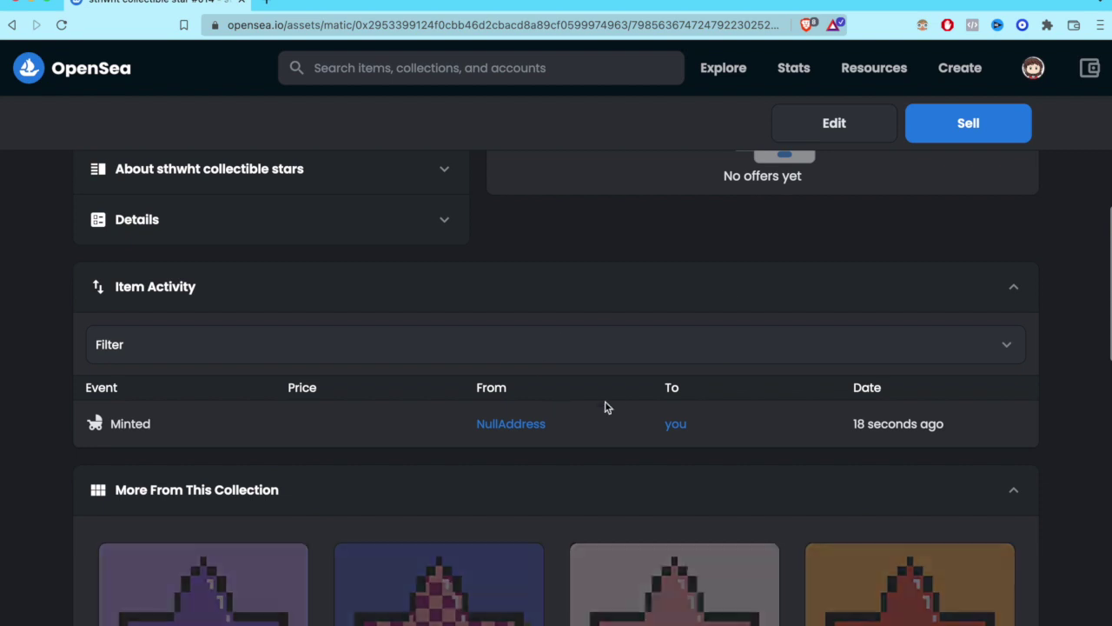
pyautogui.scroll(-3, 727, 310)
pyautogui.scroll(10, 735, 305)
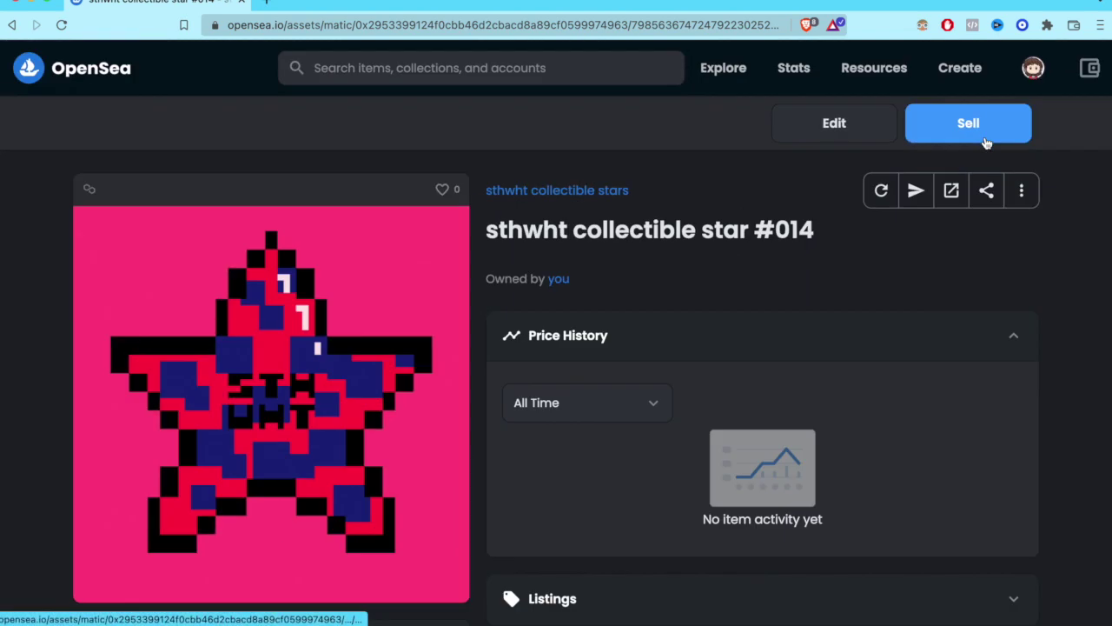
# Begin a sale listing for star #014 with a price of 0.03
pyautogui.click(963, 124)
pyautogui.scroll(-2, 475, 248)
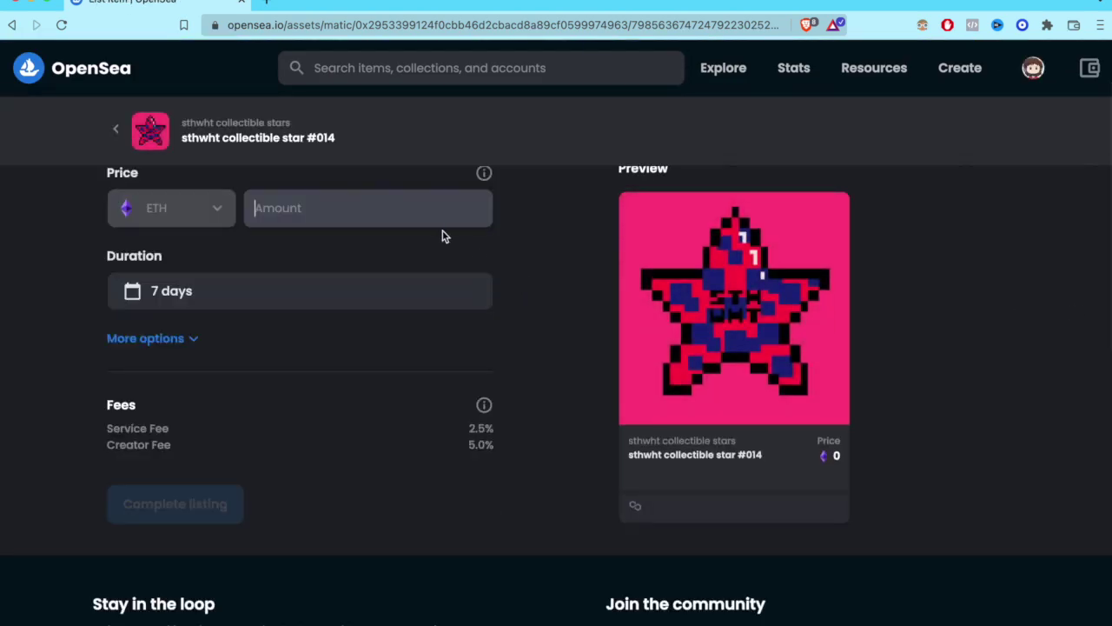
pyautogui.click(426, 214)
pyautogui.write('0.')
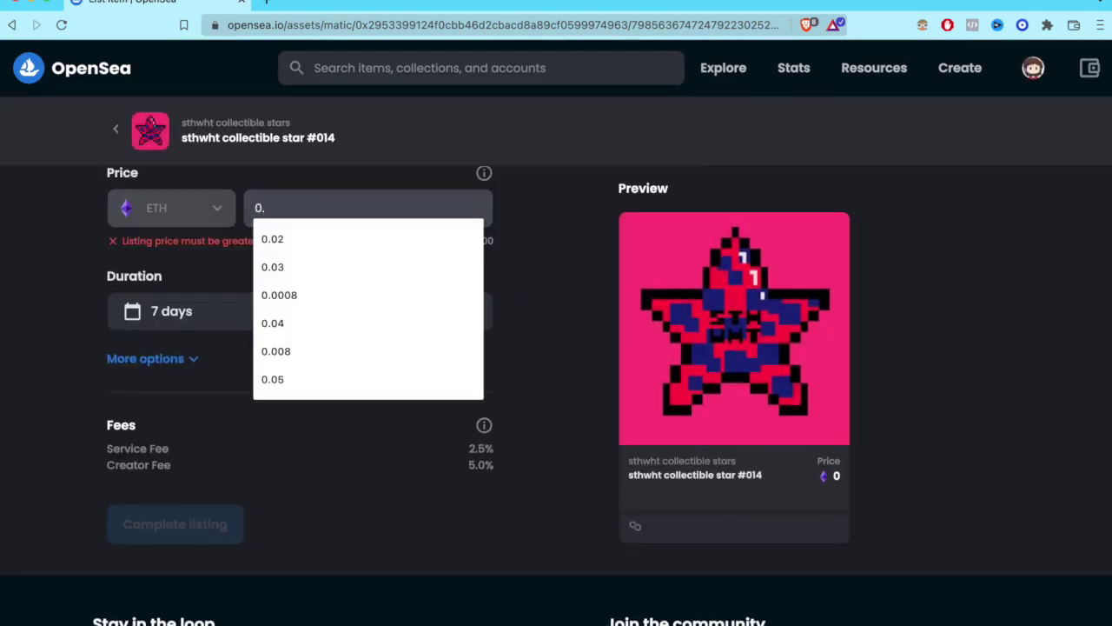
pyautogui.write('03')
# Set the listing duration's date range to 1 month
pyautogui.click(413, 300)
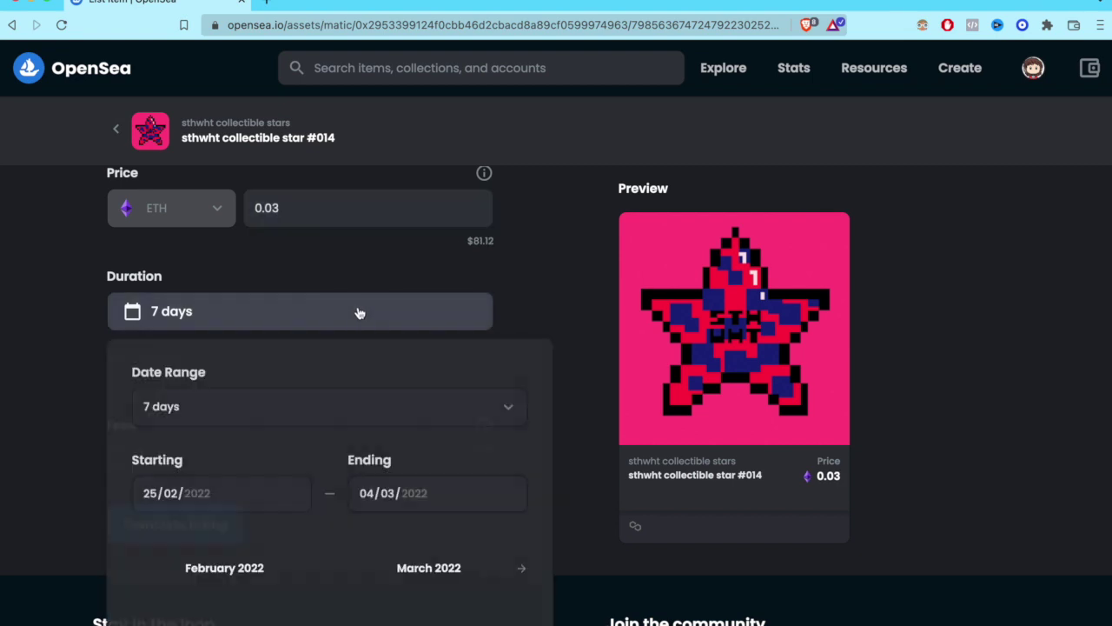
pyautogui.click(319, 404)
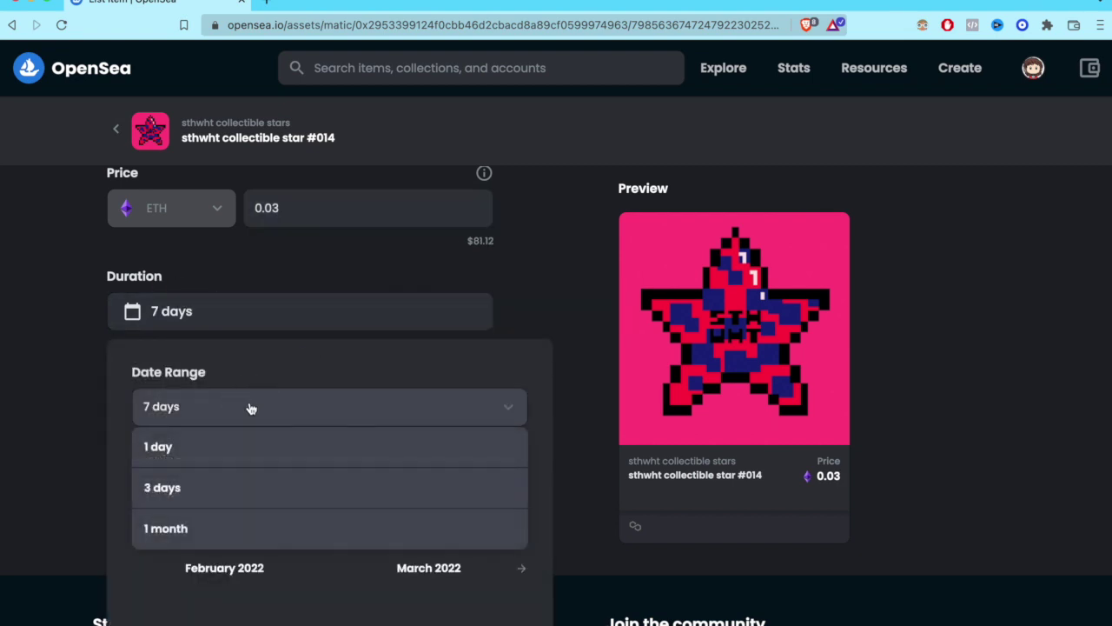
pyautogui.scroll(-1, 222, 493)
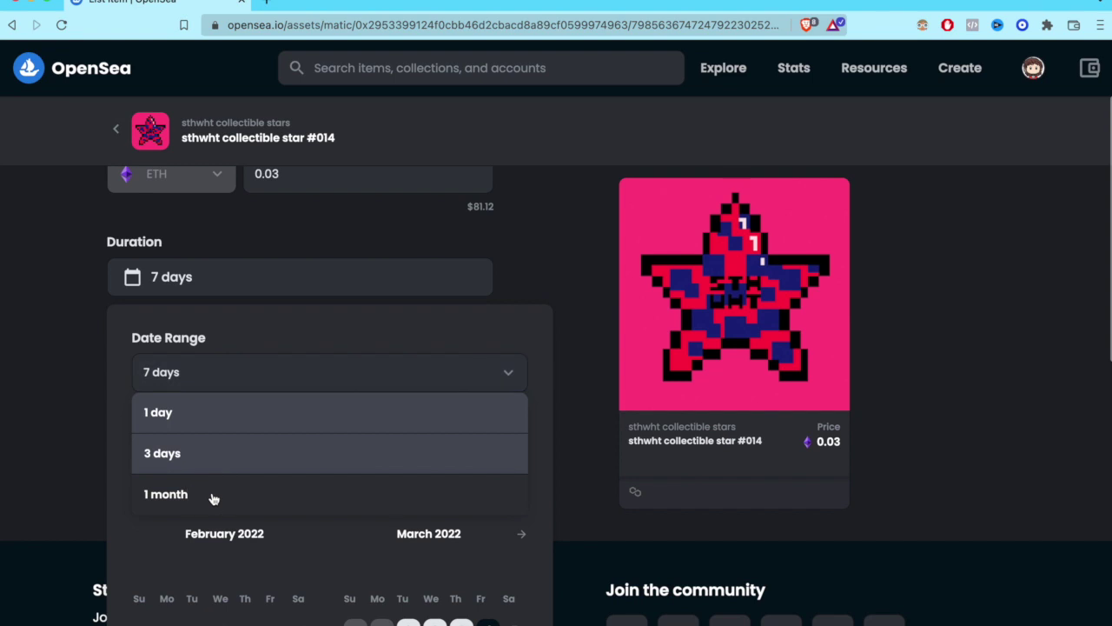
pyautogui.click(213, 496)
pyautogui.scroll(-2, 480, 402)
pyautogui.scroll(-5, 476, 449)
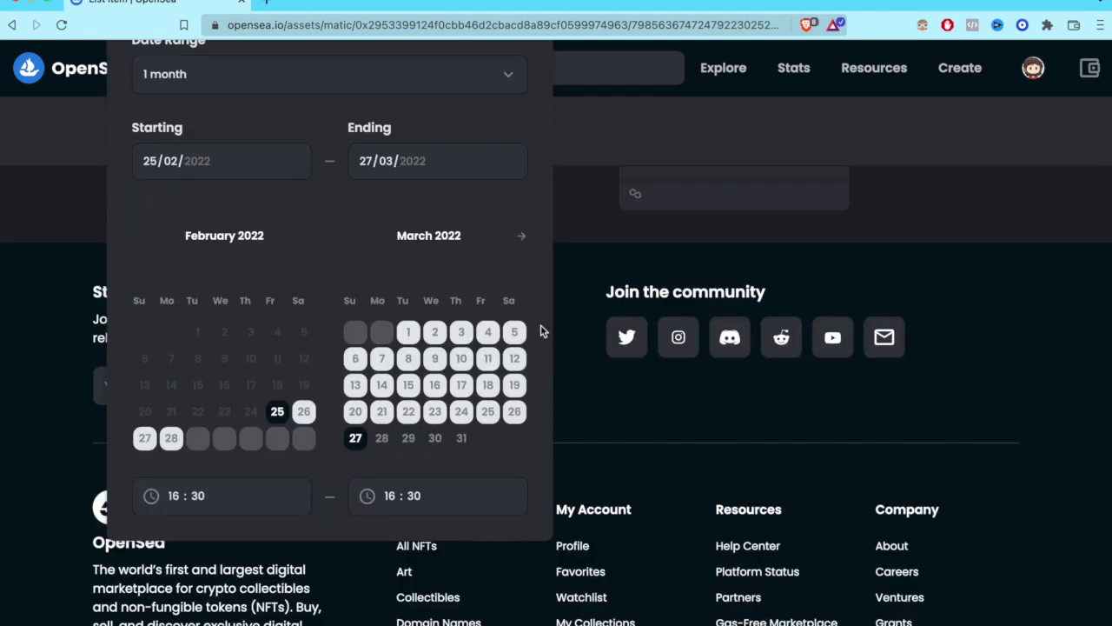
pyautogui.scroll(4, 557, 330)
pyautogui.click(574, 289)
pyautogui.scroll(4, 507, 199)
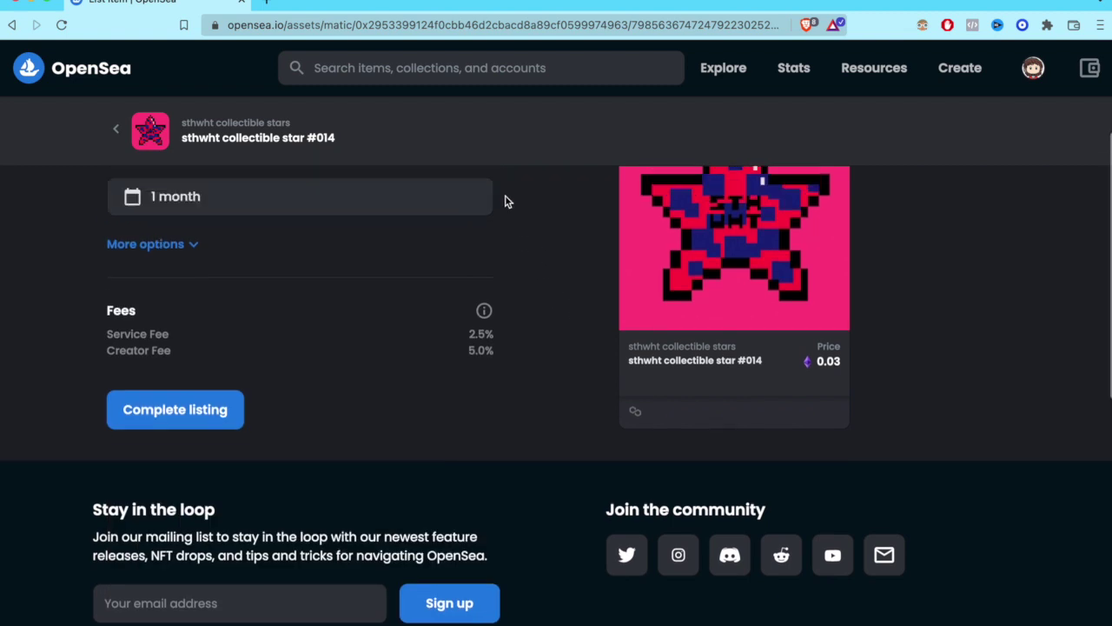
# Expand More options and highlight the specific buyer wording
pyautogui.click(161, 350)
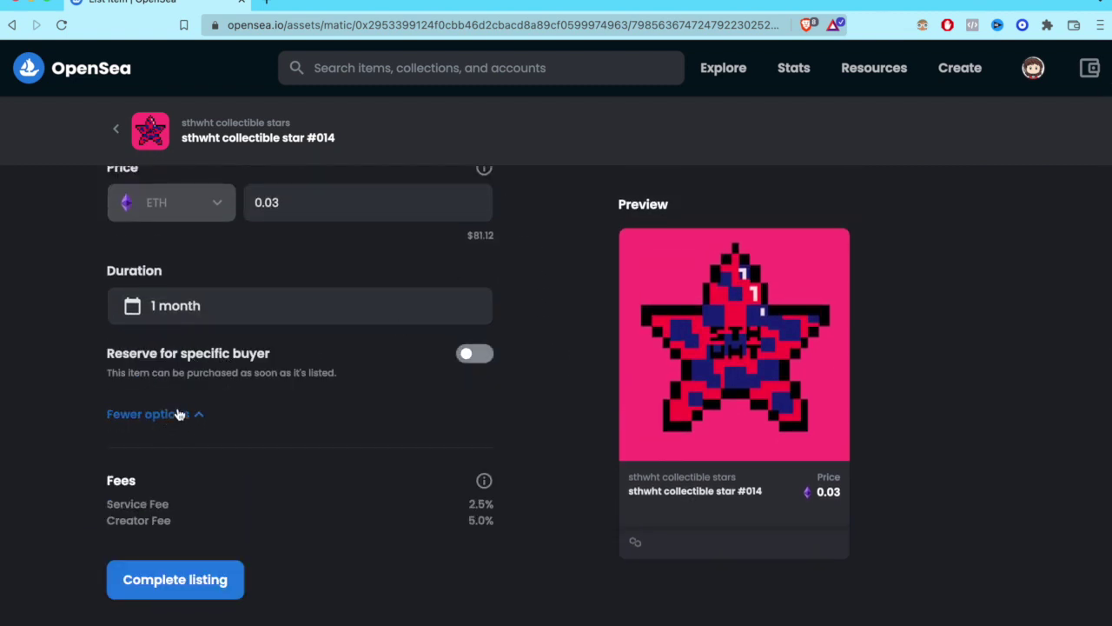
pyautogui.moveTo(180, 353); pyautogui.dragTo(269, 353)
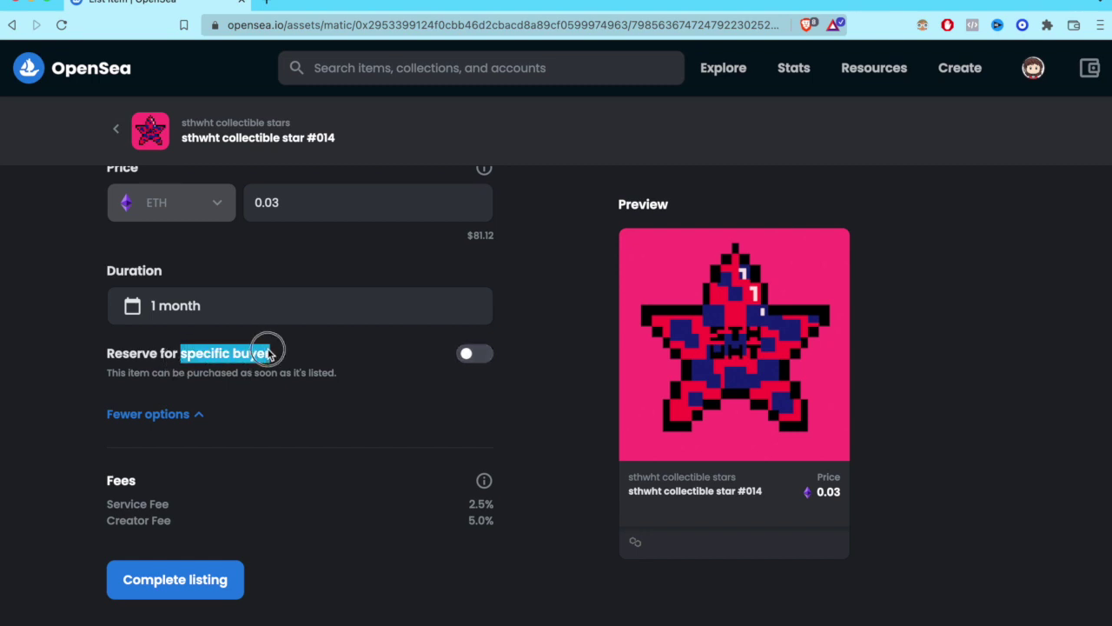
pyautogui.scroll(-2, 346, 331)
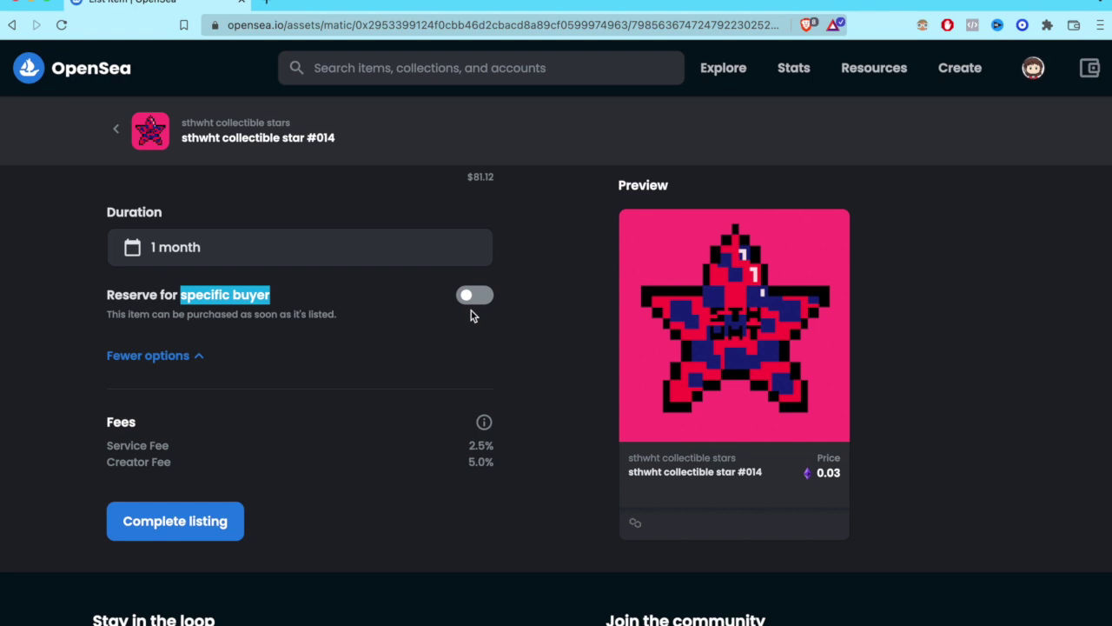
# Complete the 0.03 listing, sign the wallet message, and close the confirmation
pyautogui.click(218, 521)
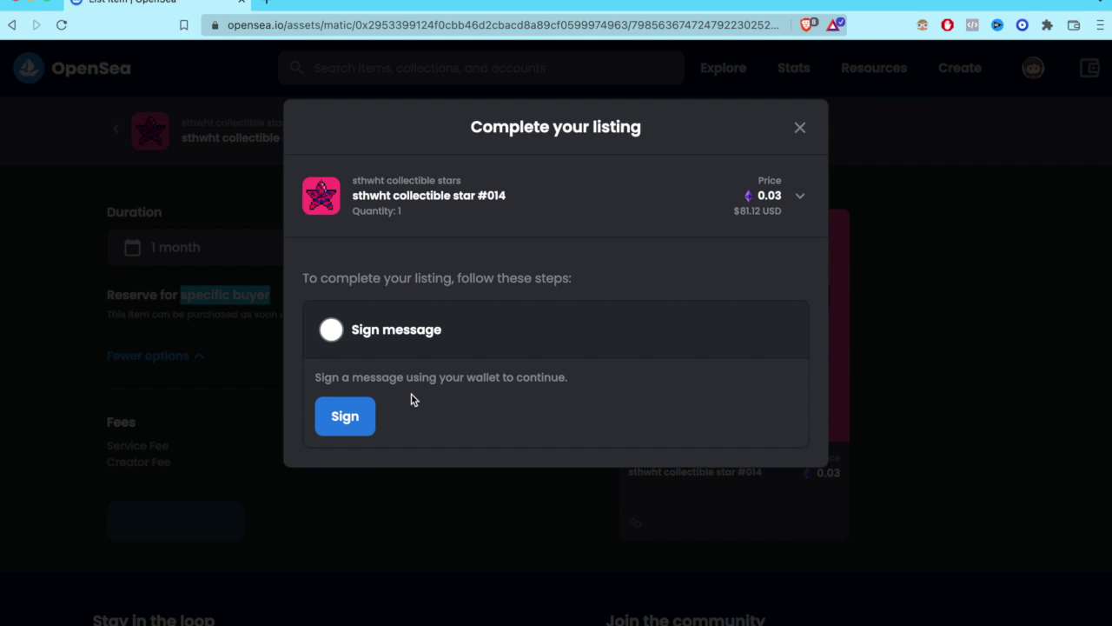
pyautogui.click(344, 418)
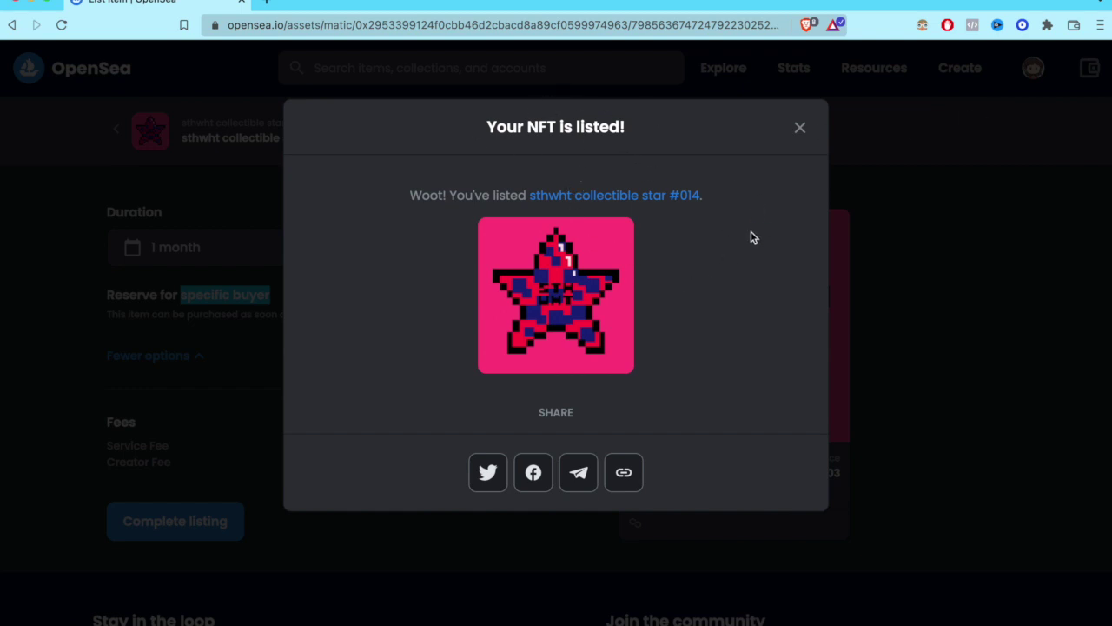
pyautogui.click(796, 127)
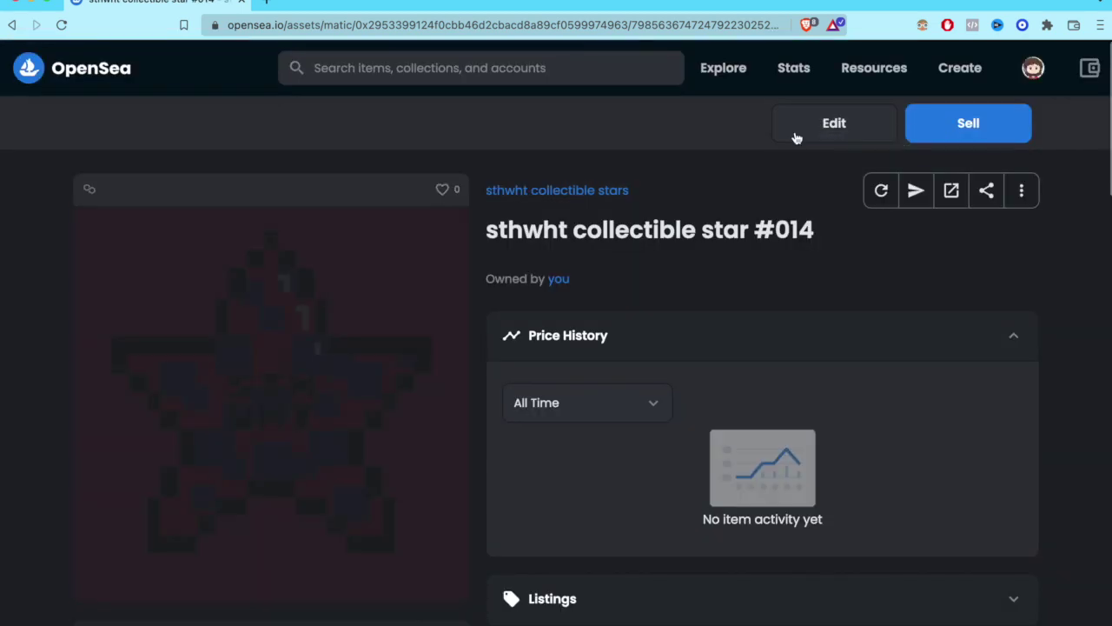
# Recheck star #014's 0.03 price from the profile, then go to Explore Collections
pyautogui.click(1019, 87)
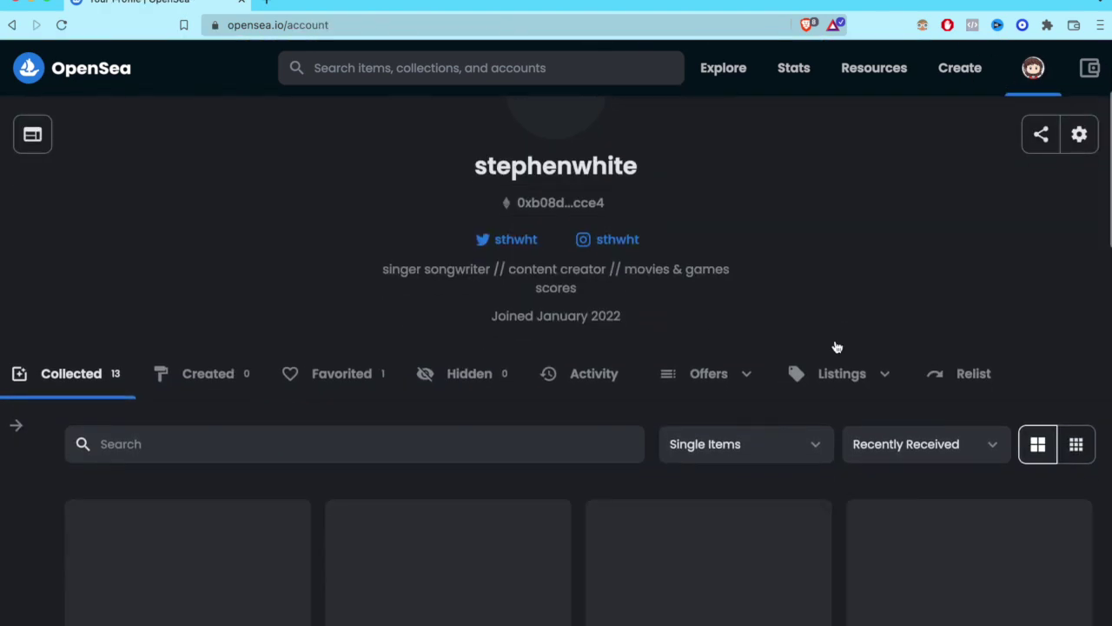
pyautogui.scroll(-3, 762, 229)
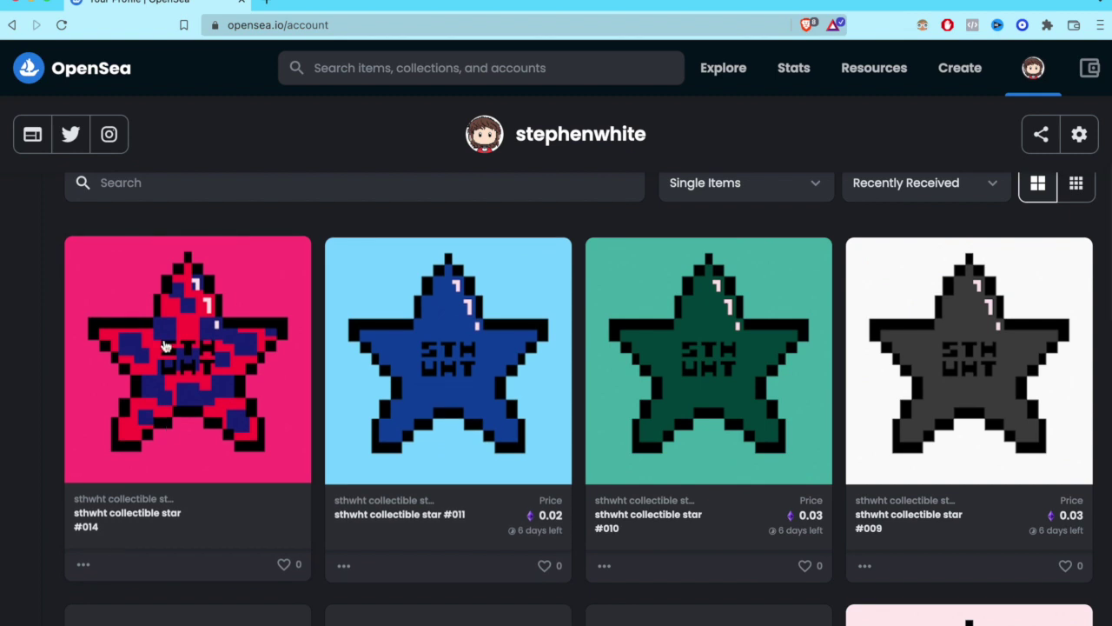
pyautogui.scroll(-1, 281, 458)
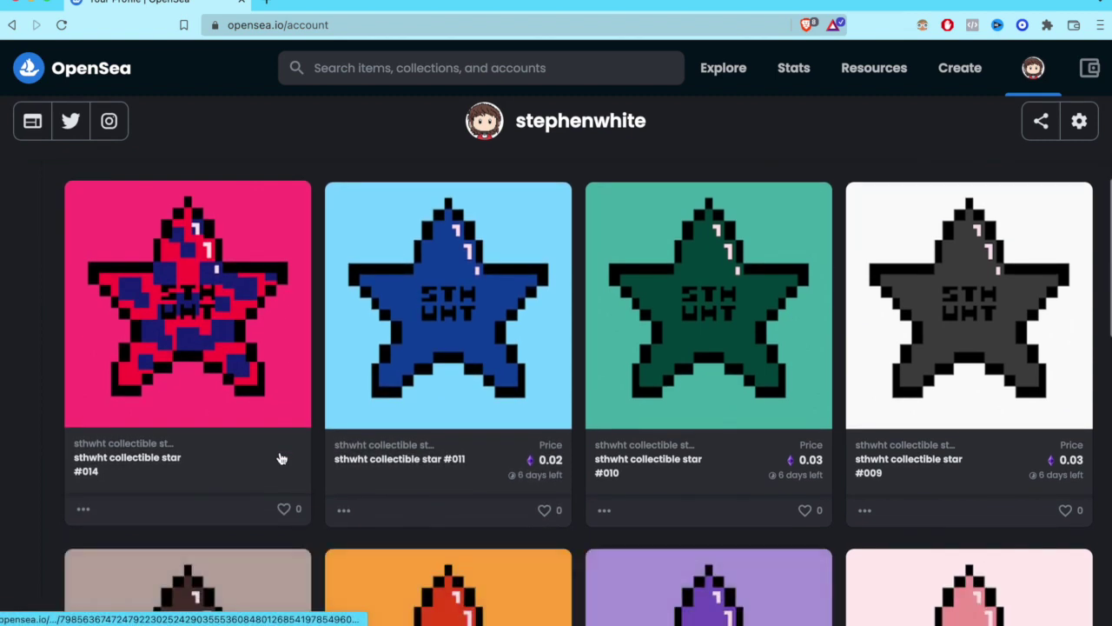
pyautogui.click(193, 466)
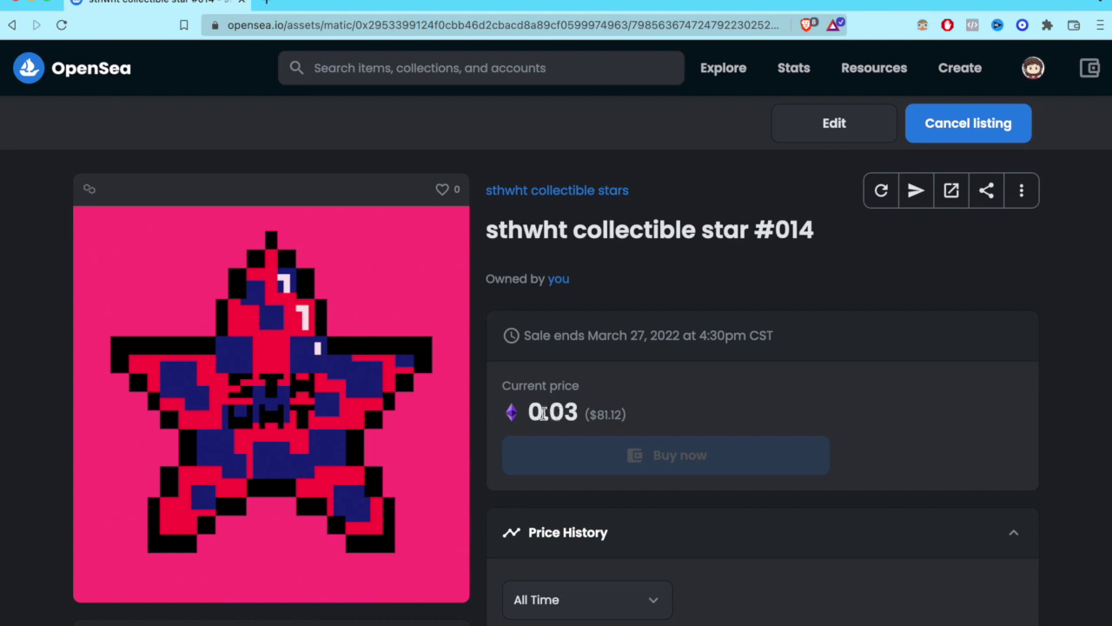
pyautogui.moveTo(543, 413); pyautogui.dragTo(645, 426)
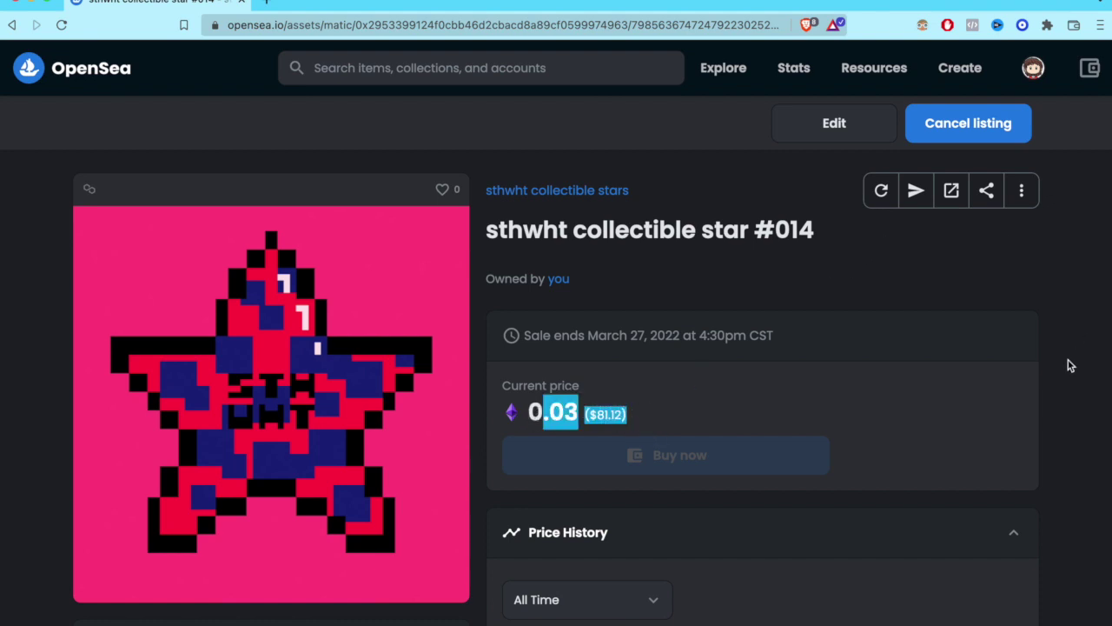
pyautogui.click(731, 67)
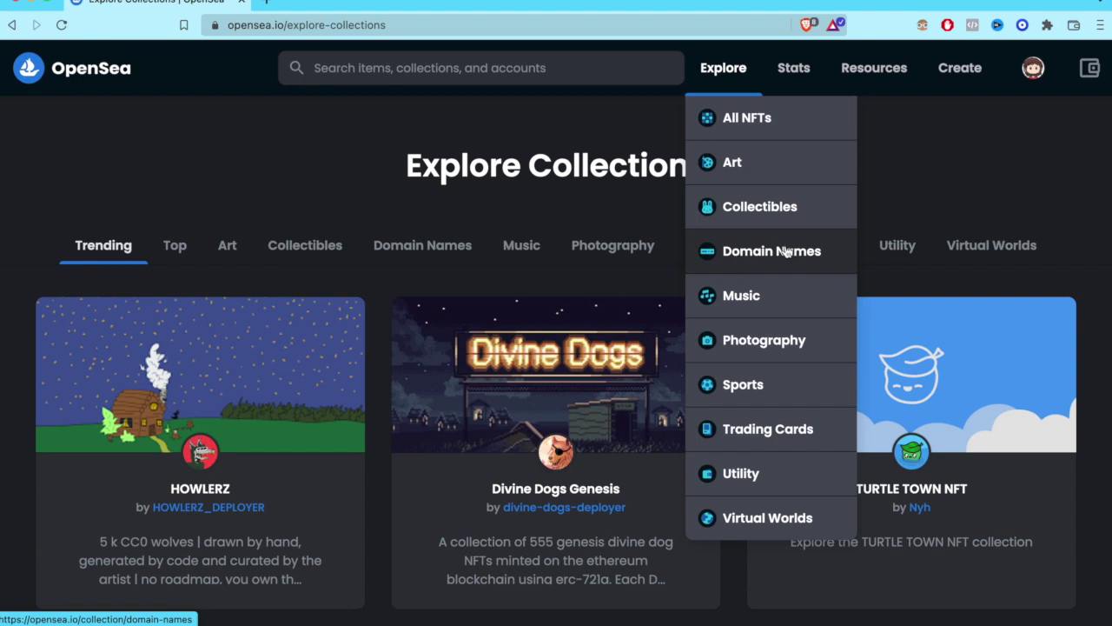
# Open the Art category, then bring up the all-items browse page
pyautogui.click(780, 167)
pyautogui.moveTo(737, 75)
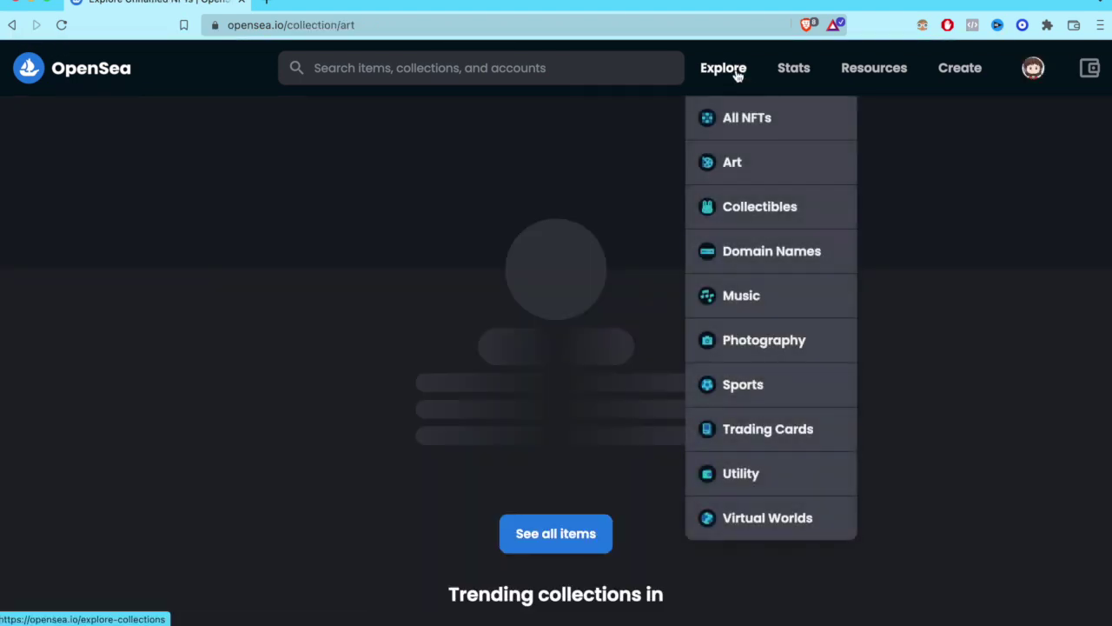
pyautogui.scroll(-3, 663, 348)
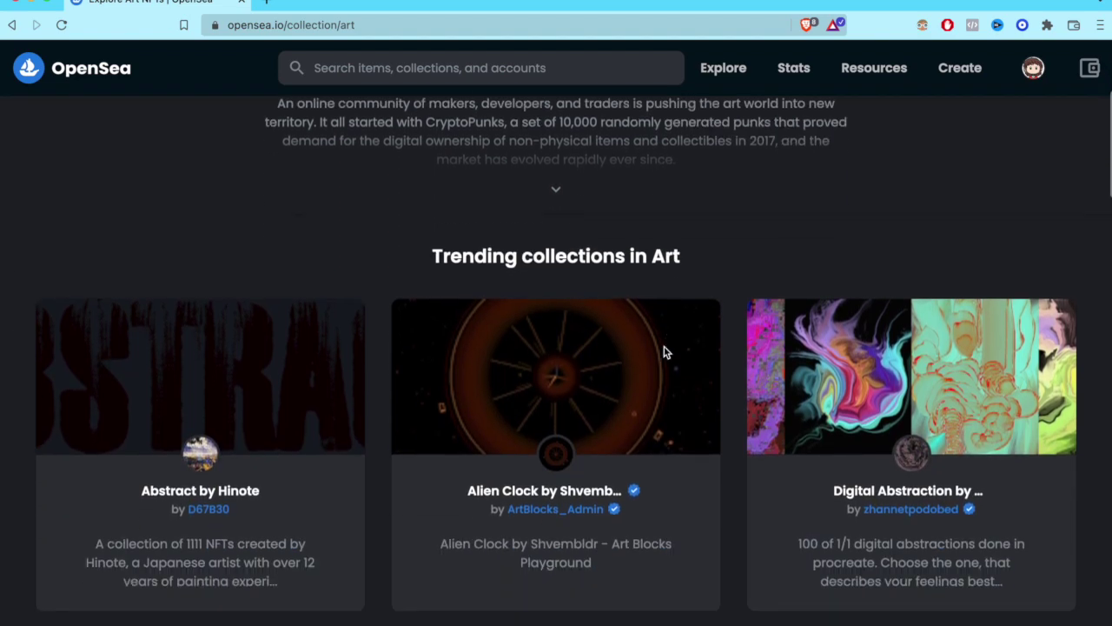
pyautogui.scroll(-3, 663, 352)
pyautogui.scroll(3, 664, 352)
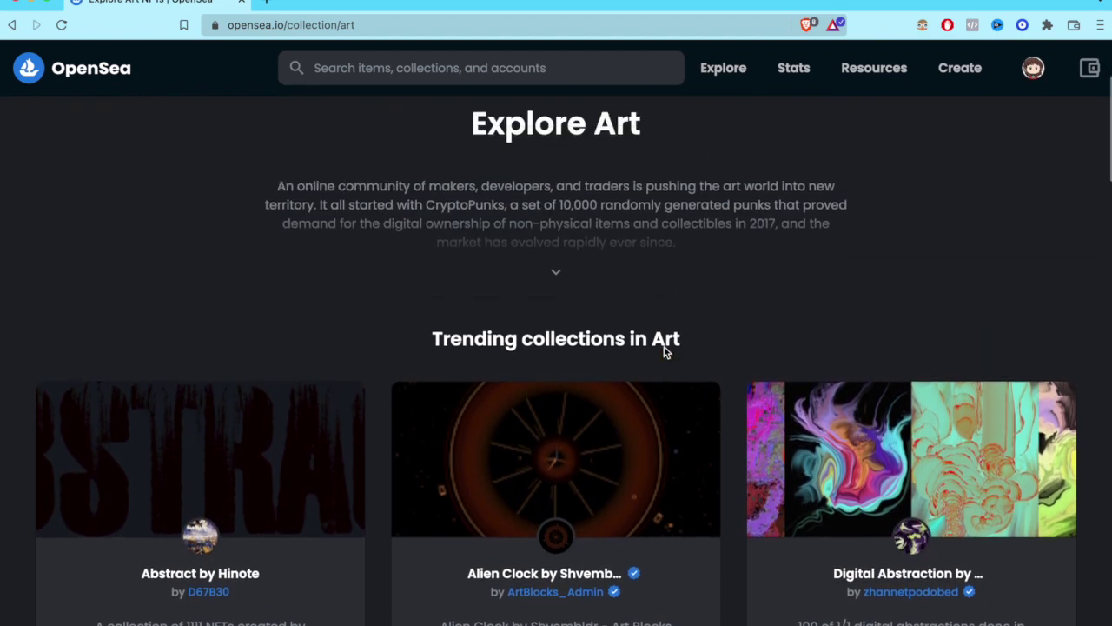
pyautogui.scroll(3, 664, 352)
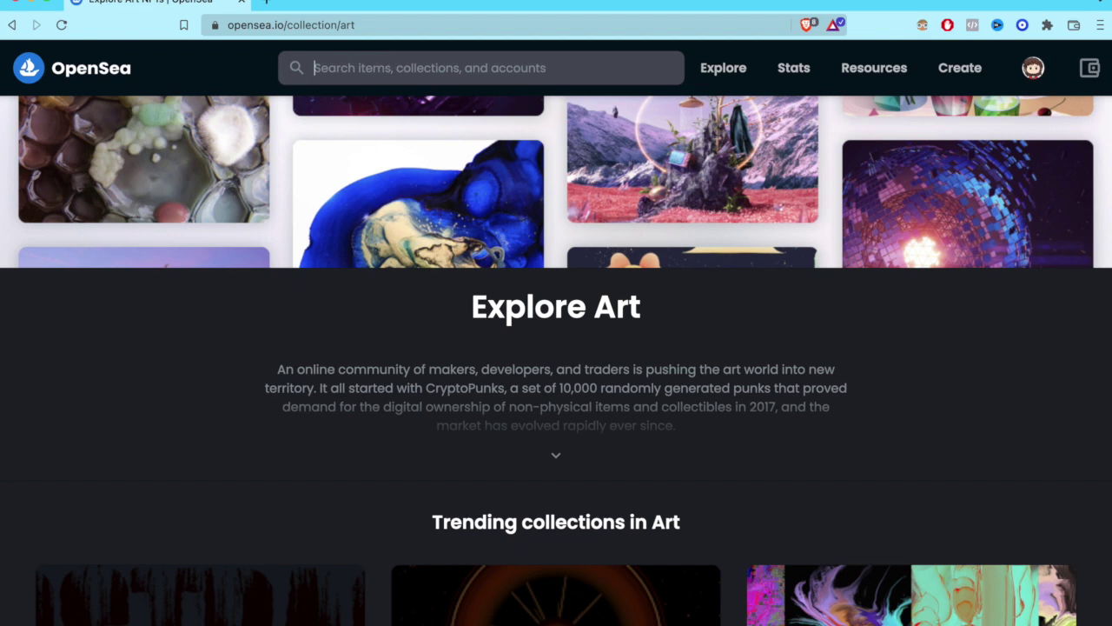
pyautogui.press('Return')
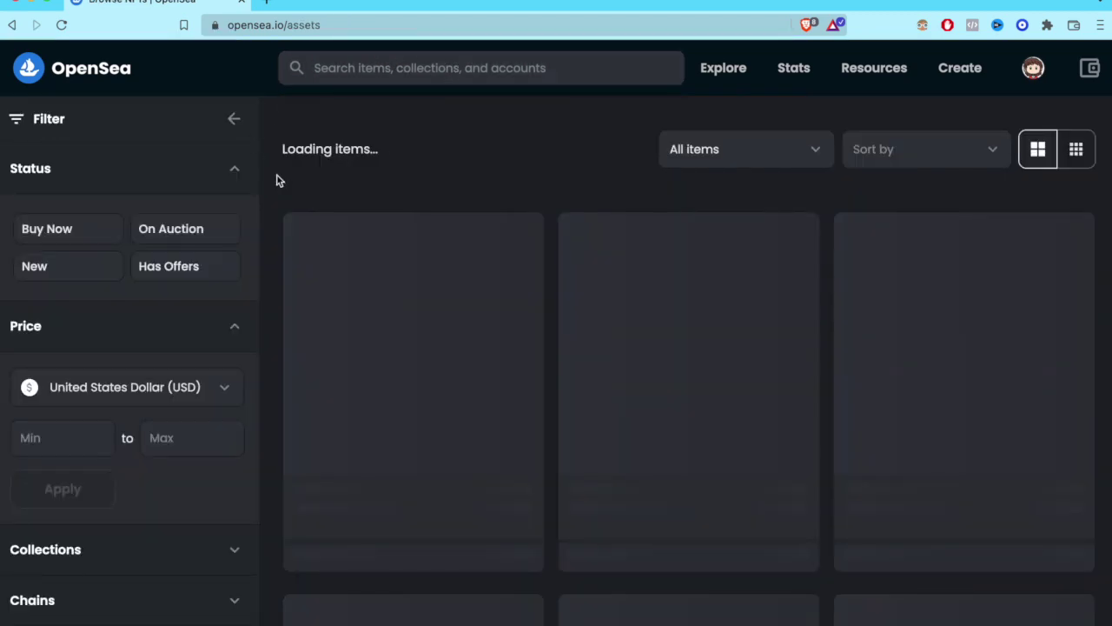
pyautogui.scroll(-1, 345, 168)
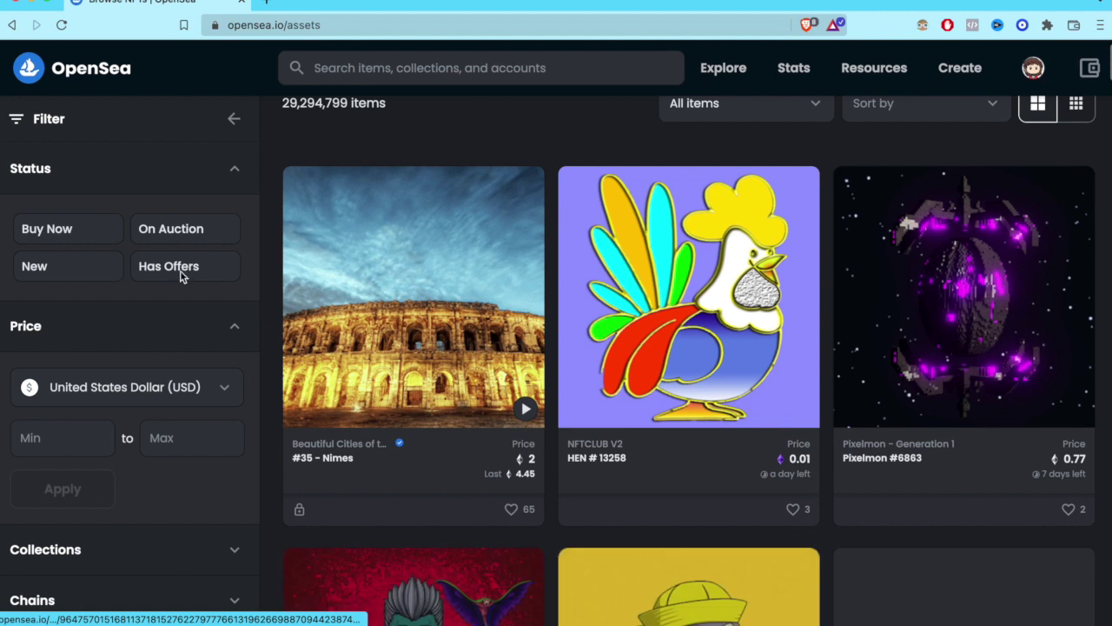
pyautogui.scroll(-2, 168, 379)
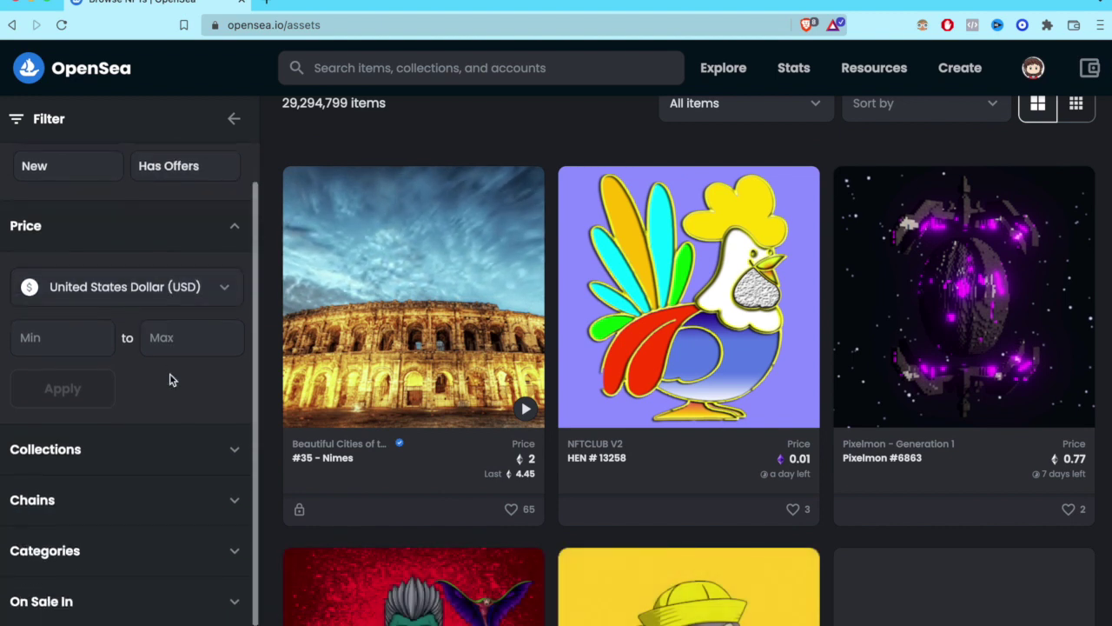
# Filter items to the Polygon chain and hide the filter sidebar for a wider grid
pyautogui.click(102, 513)
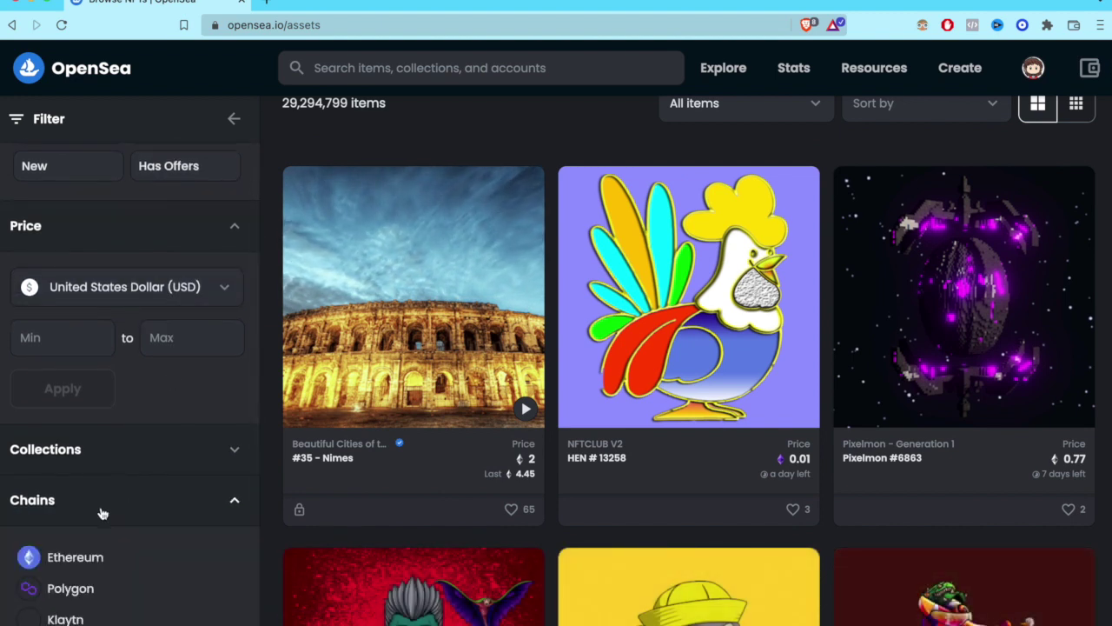
pyautogui.scroll(-2, 156, 515)
pyautogui.click(80, 507)
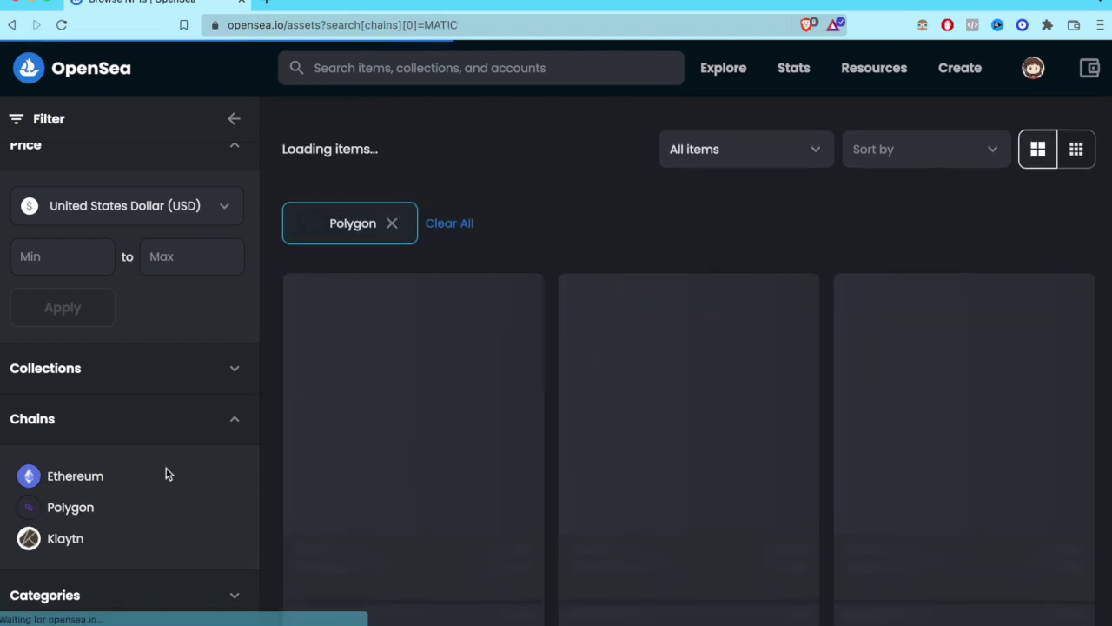
pyautogui.click(157, 380)
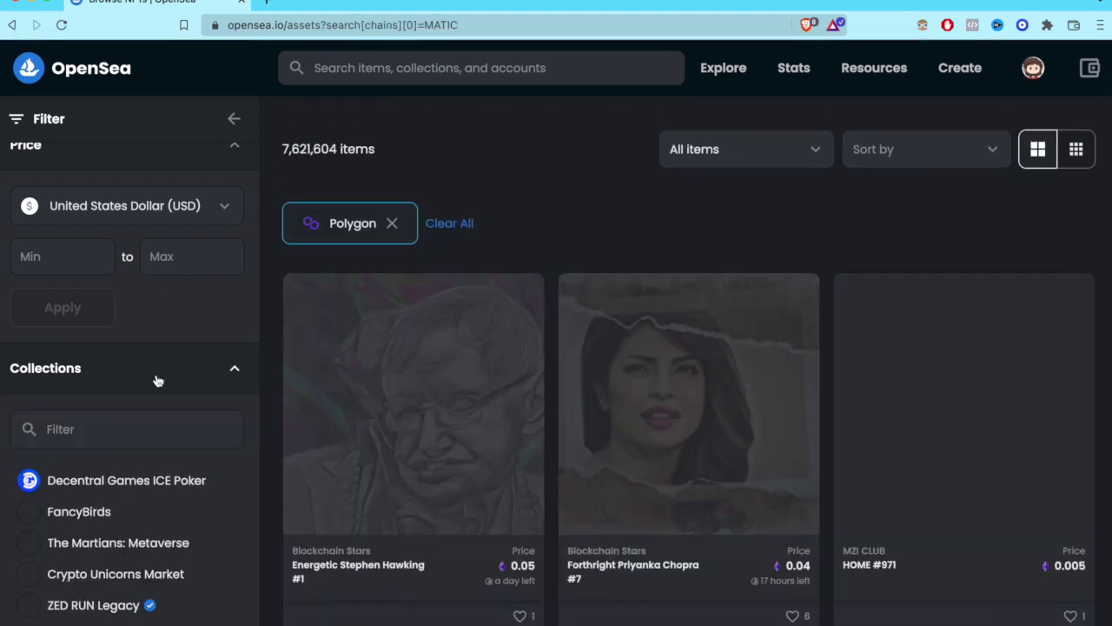
pyautogui.click(179, 380)
pyautogui.scroll(1, 181, 383)
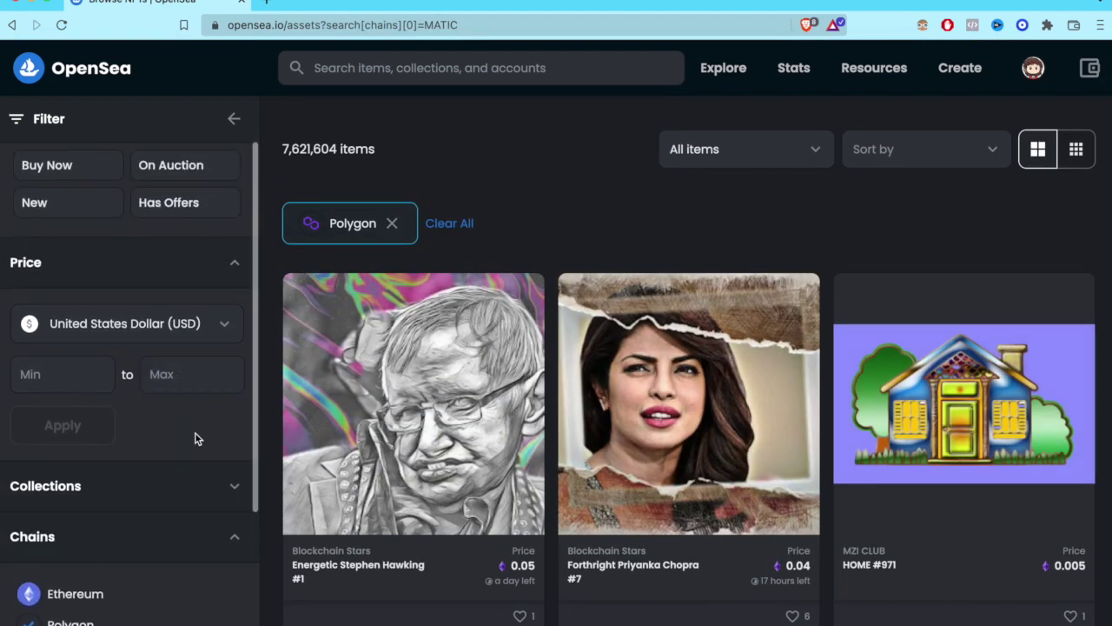
pyautogui.click(233, 118)
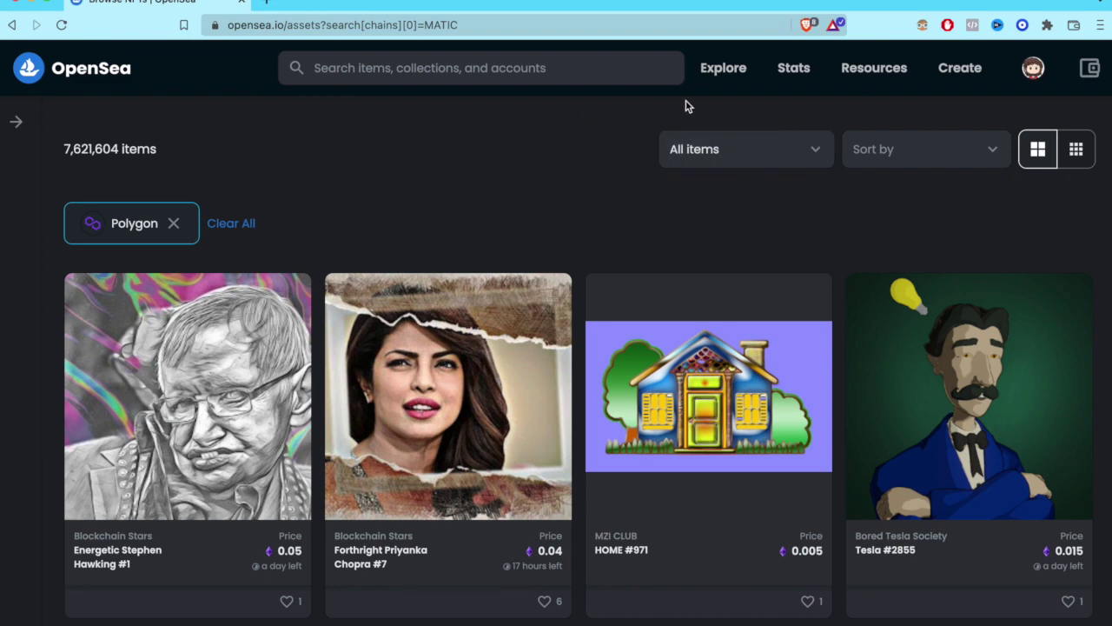
# Open the Top NFTs rankings with the time range on the last 7 days
pyautogui.moveTo(798, 77)
pyautogui.click(809, 117)
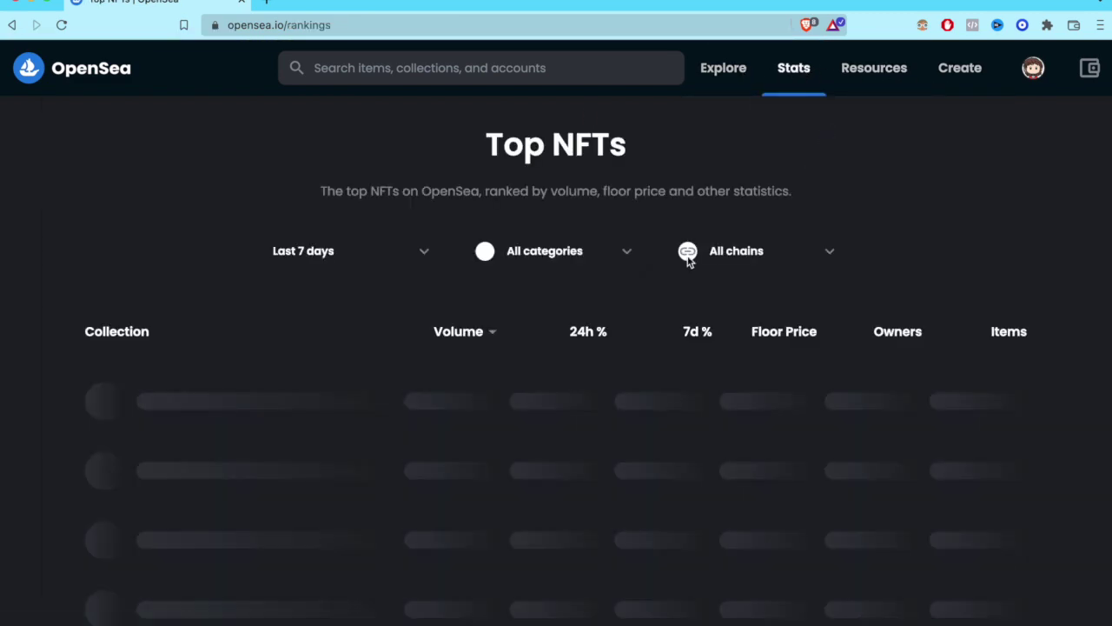
pyautogui.scroll(-3, 370, 361)
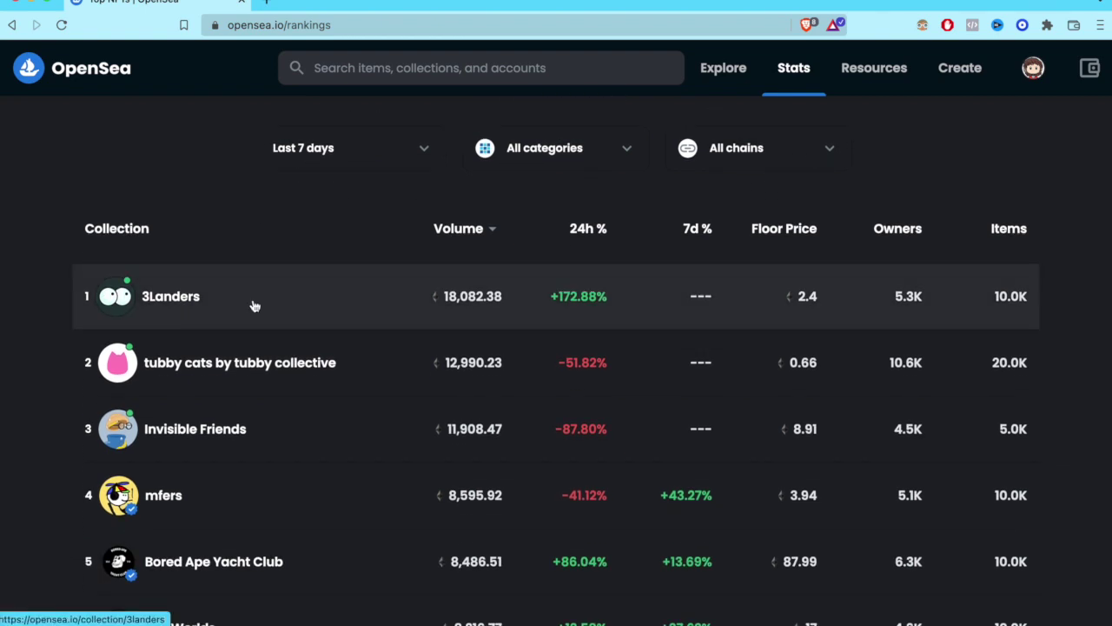
pyautogui.click(339, 147)
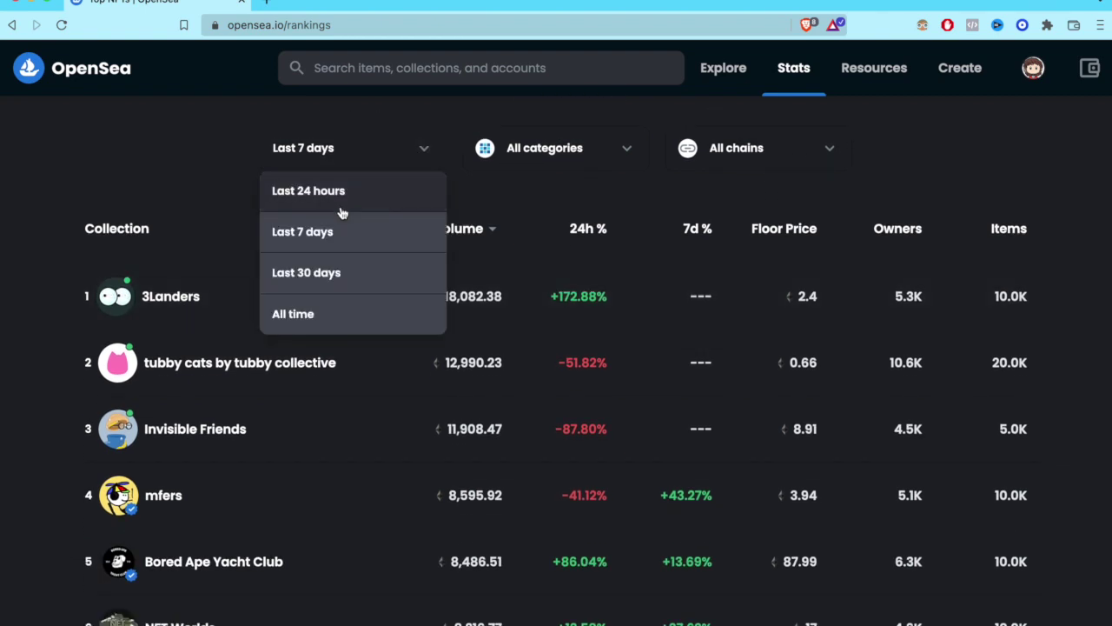
pyautogui.click(330, 231)
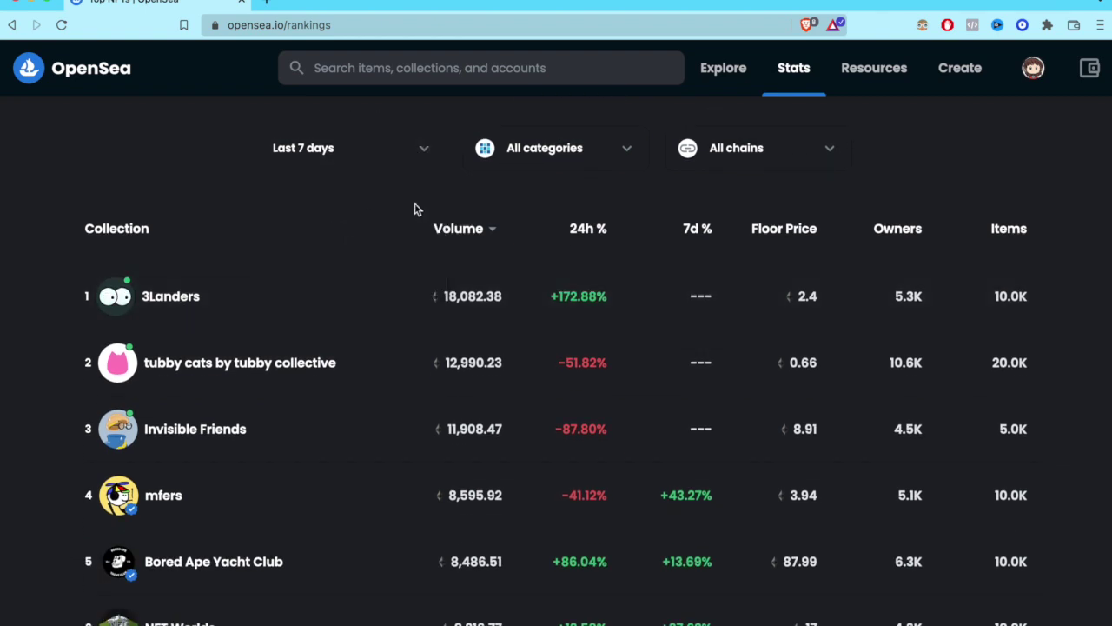
# Filter rankings to Art on Polygon and sort by floor price, led by The Martians: Metaverse
pyautogui.click(605, 159)
pyautogui.click(559, 281)
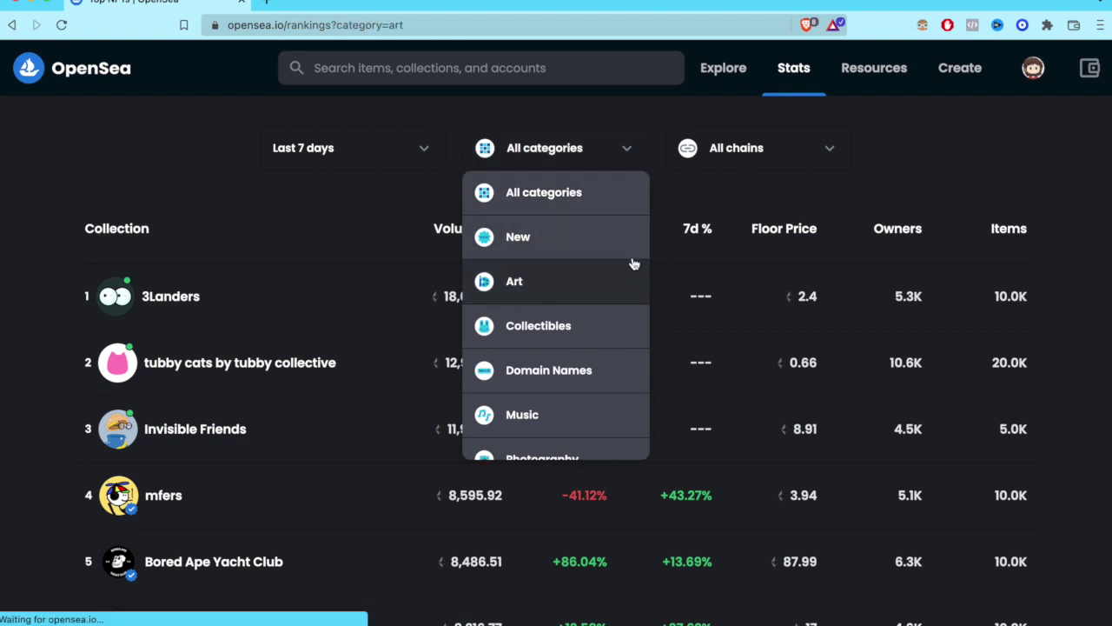
pyautogui.click(773, 258)
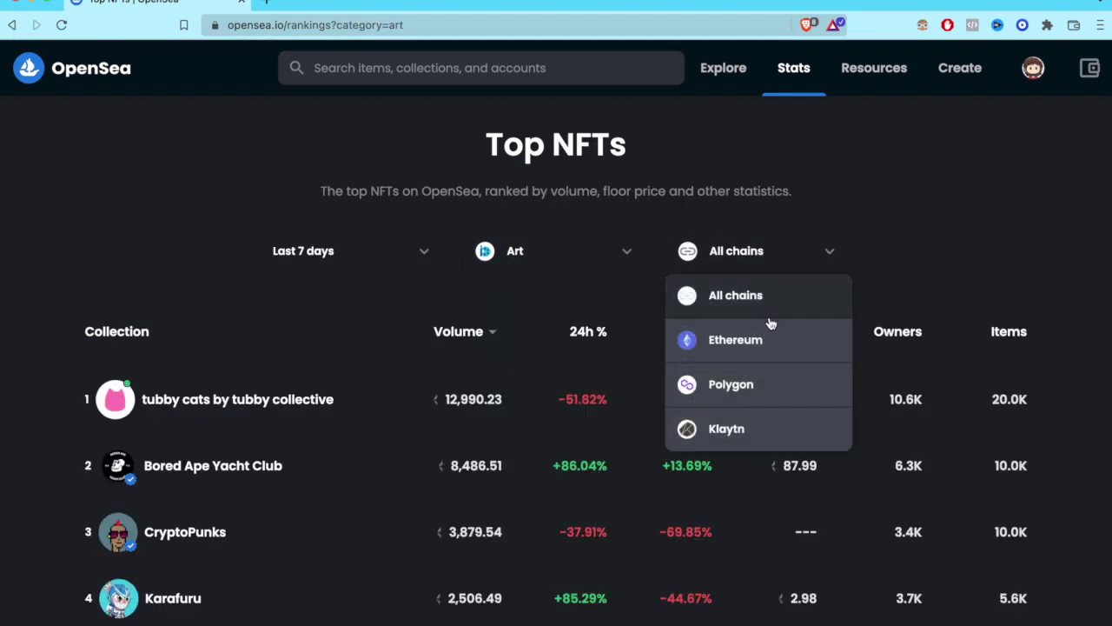
pyautogui.click(752, 381)
pyautogui.scroll(-2, 983, 241)
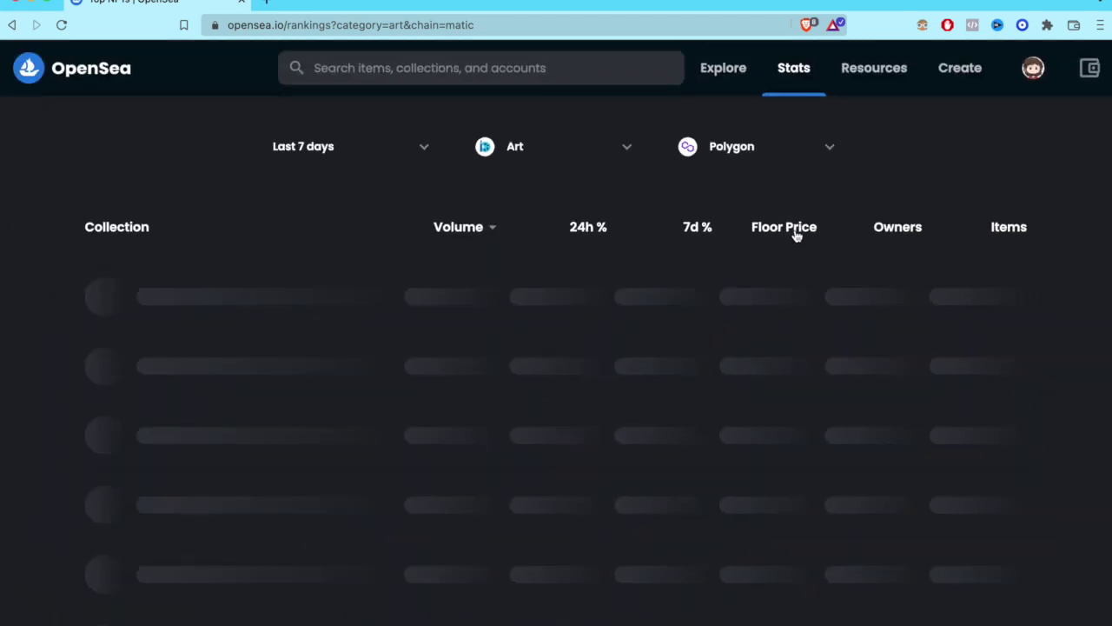
pyautogui.click(791, 344)
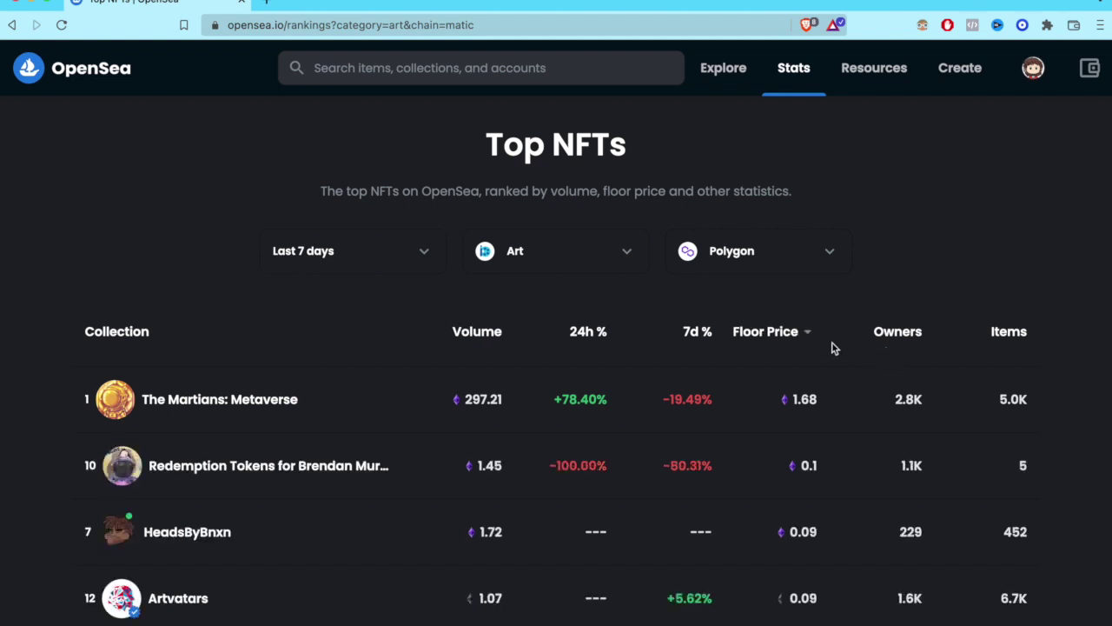
pyautogui.scroll(-1, 831, 348)
pyautogui.scroll(-1, 813, 272)
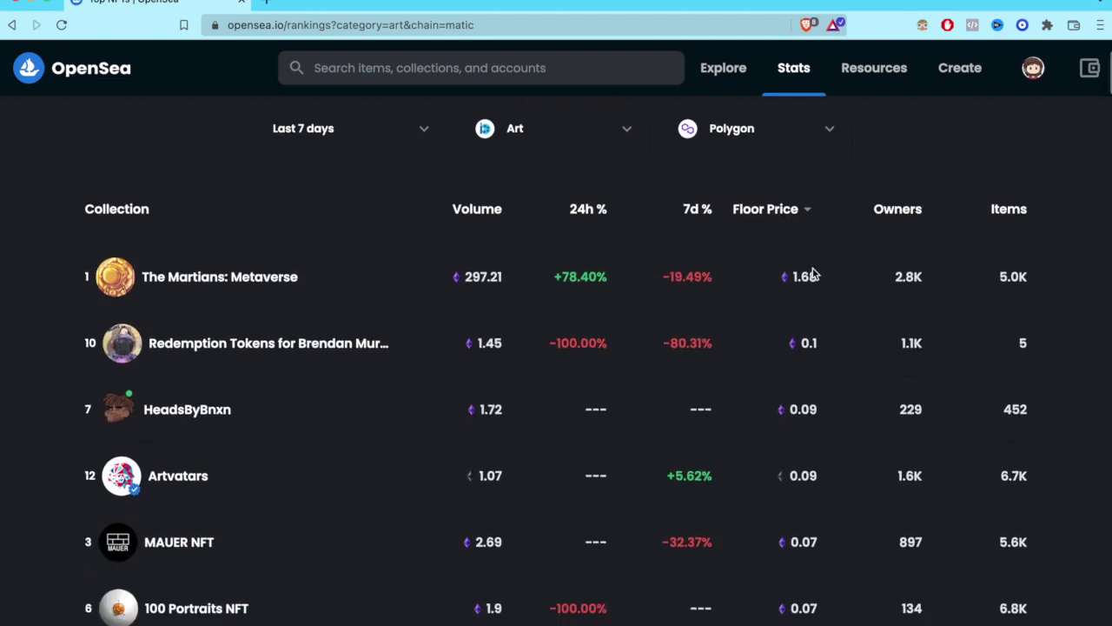